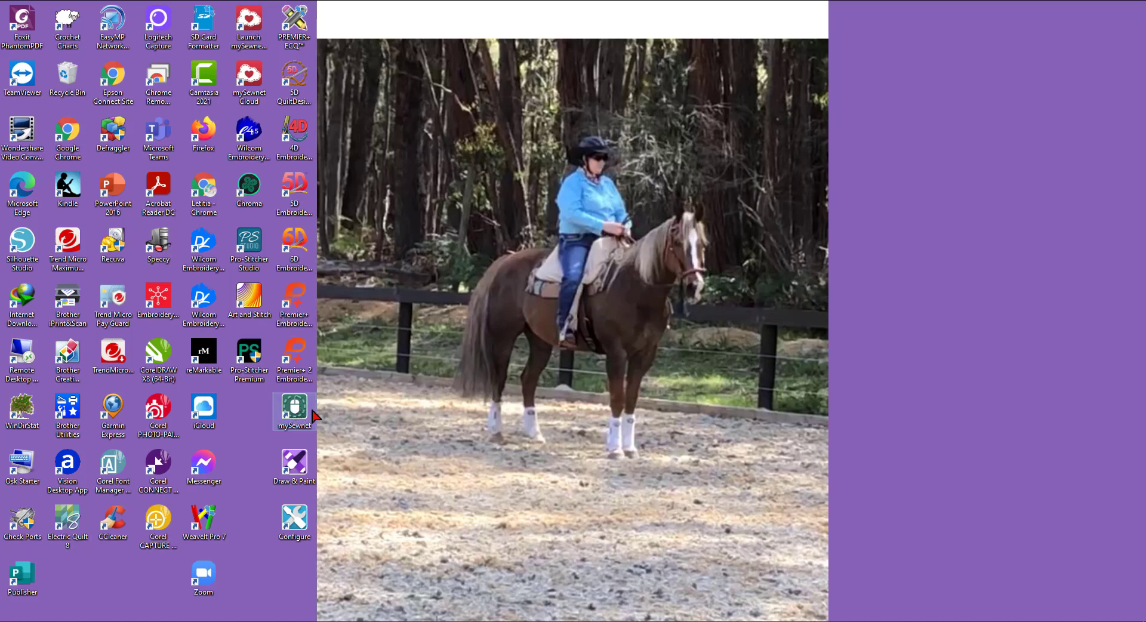
# Open Draw & Paint from the Tools folder of the mySewnet programs
pyautogui.doubleClick(313, 416)
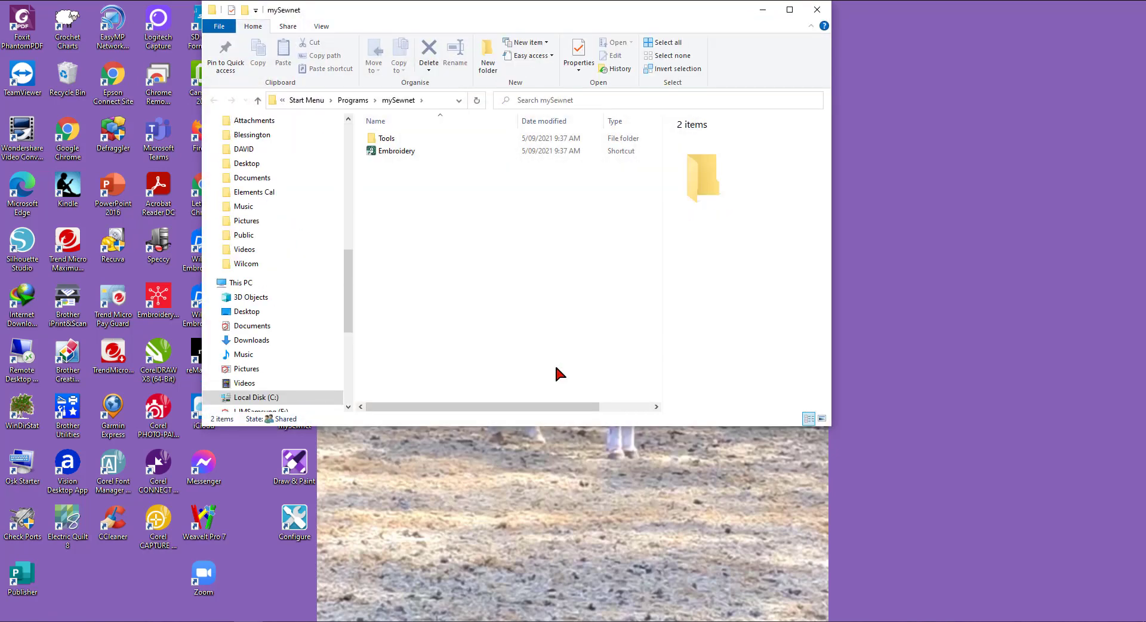
pyautogui.doubleClick(387, 139)
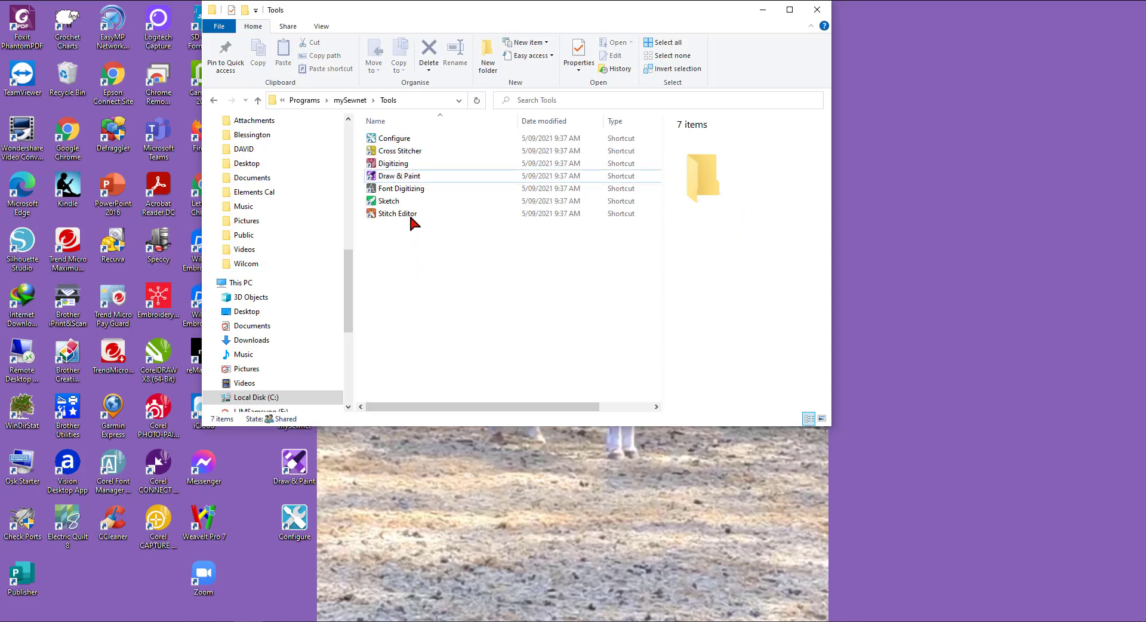
pyautogui.doubleClick(410, 178)
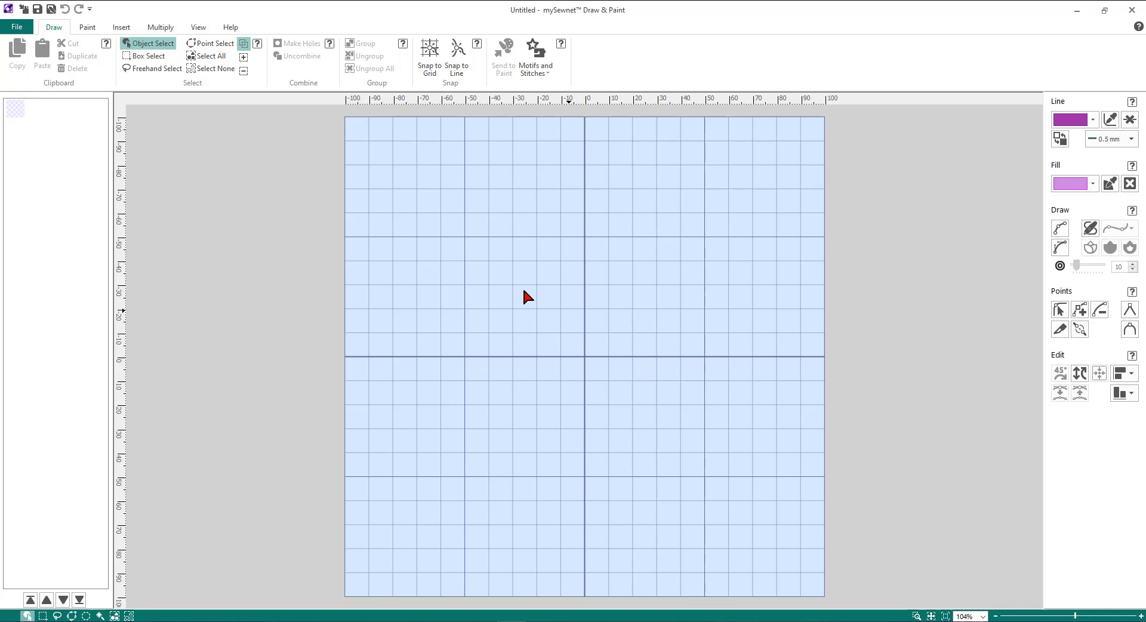
# Check the canvas width and height in the Resize Canvas settings, and accept them as they are
pyautogui.click(199, 29)
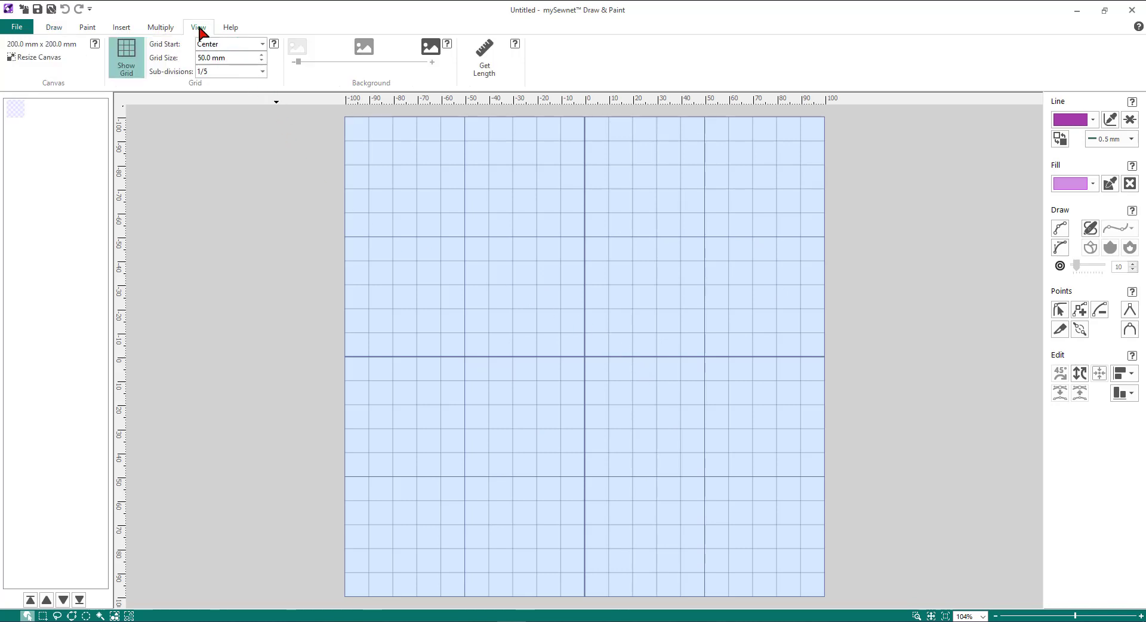
pyautogui.click(40, 59)
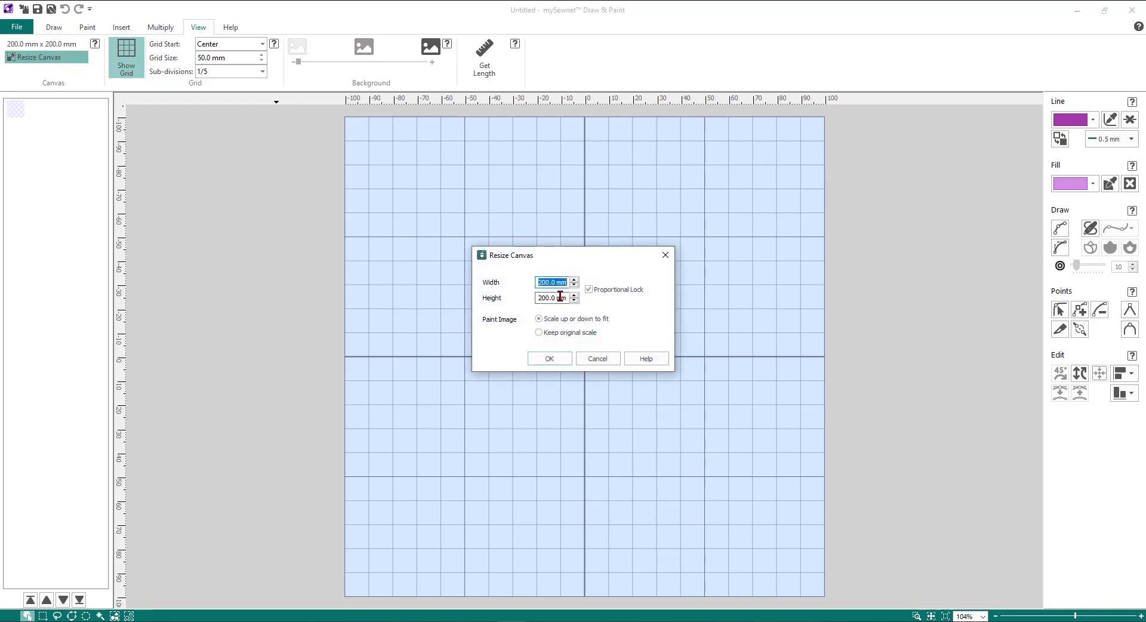
pyautogui.click(552, 358)
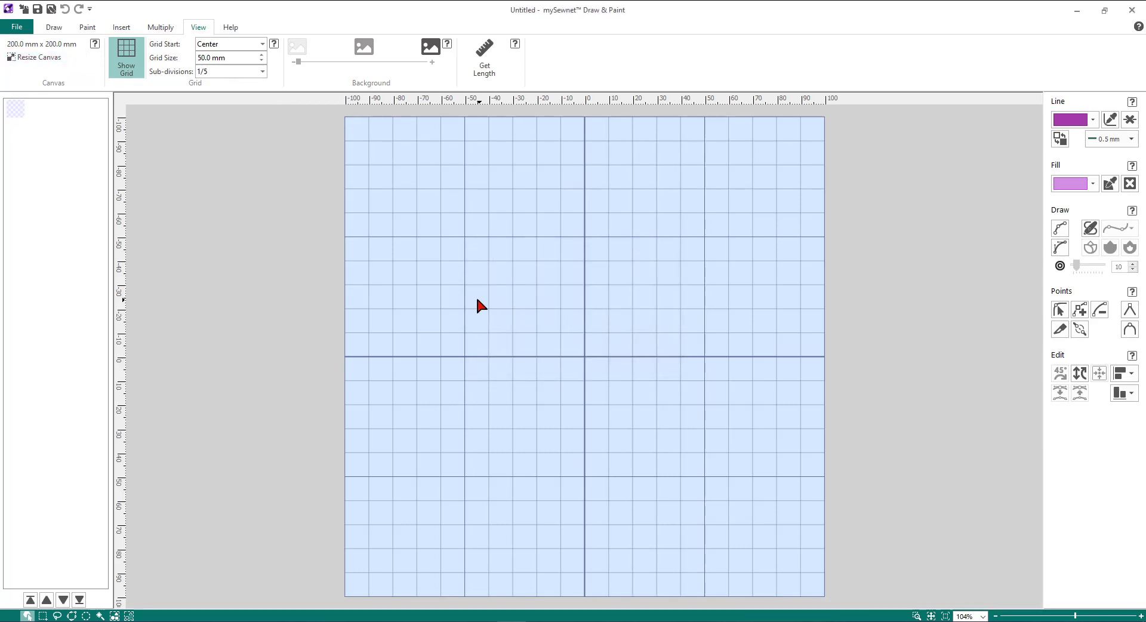
# Insert shape 15, the notched arrowhead, from the enlarged shape gallery and remove its outline
pyautogui.click(122, 27)
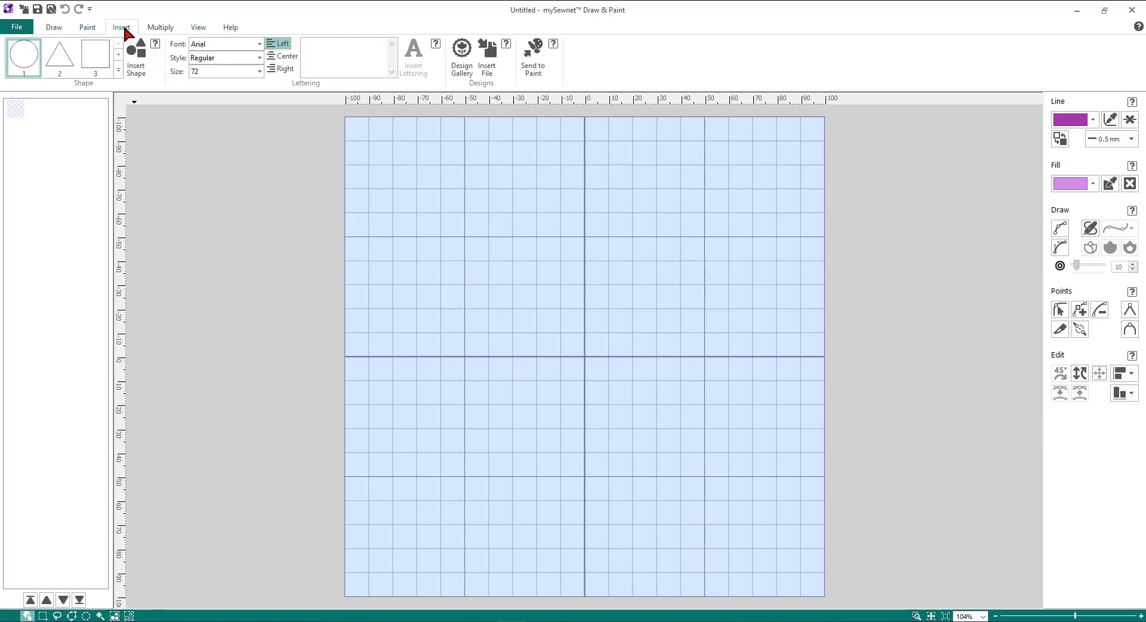
pyautogui.click(119, 71)
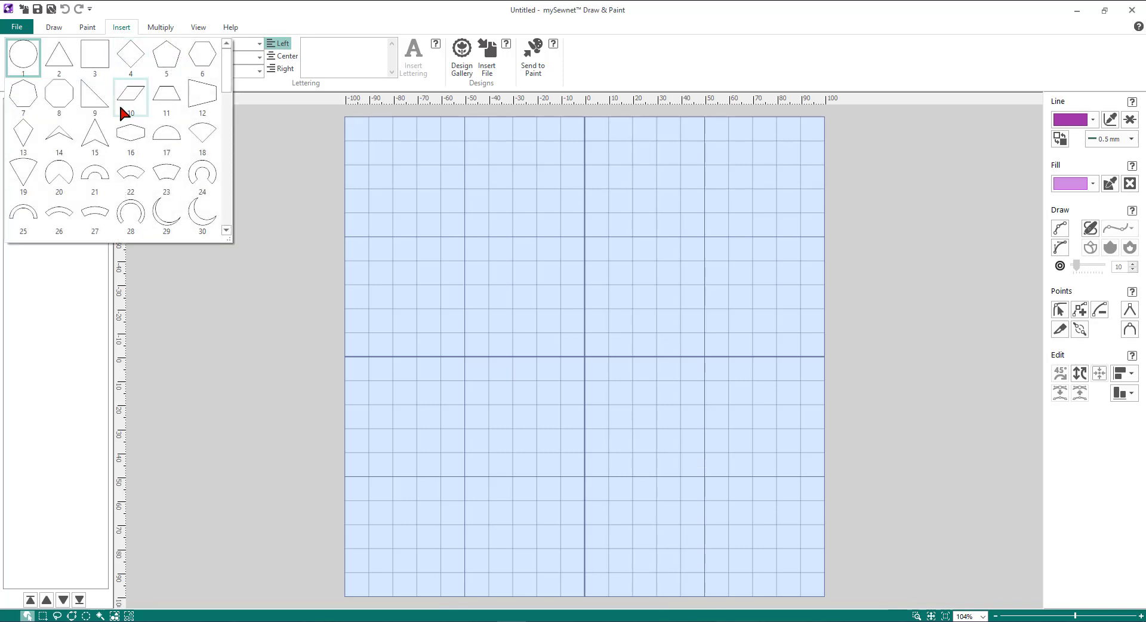
pyautogui.moveTo(229, 240); pyautogui.dragTo(312, 511)
pyautogui.scroll(-3, 239, 430)
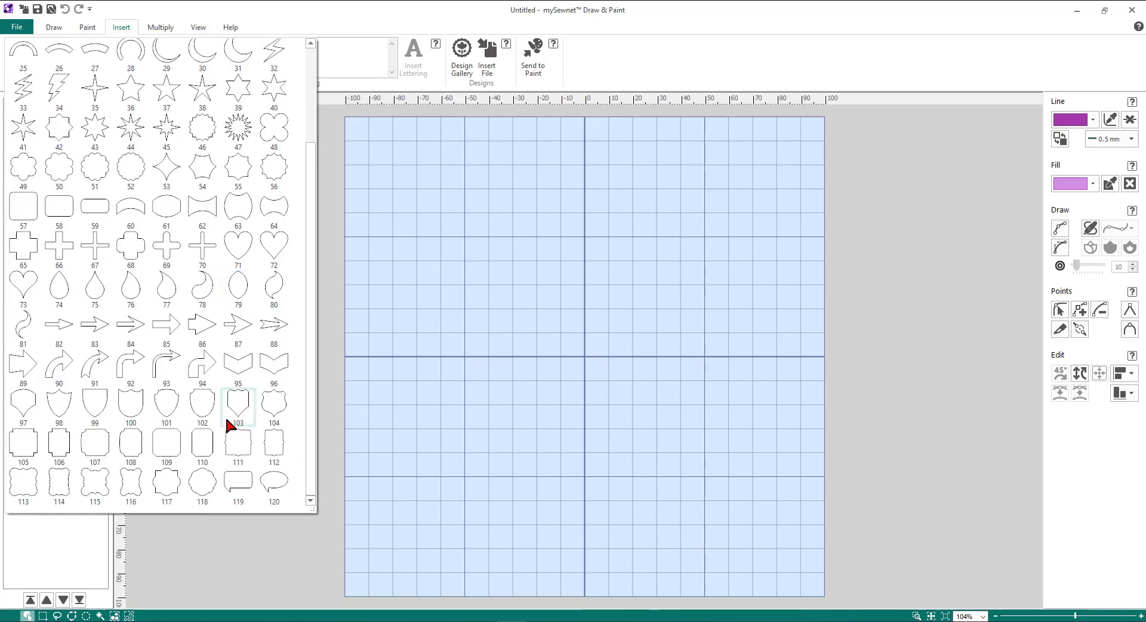
pyautogui.scroll(3, 192, 294)
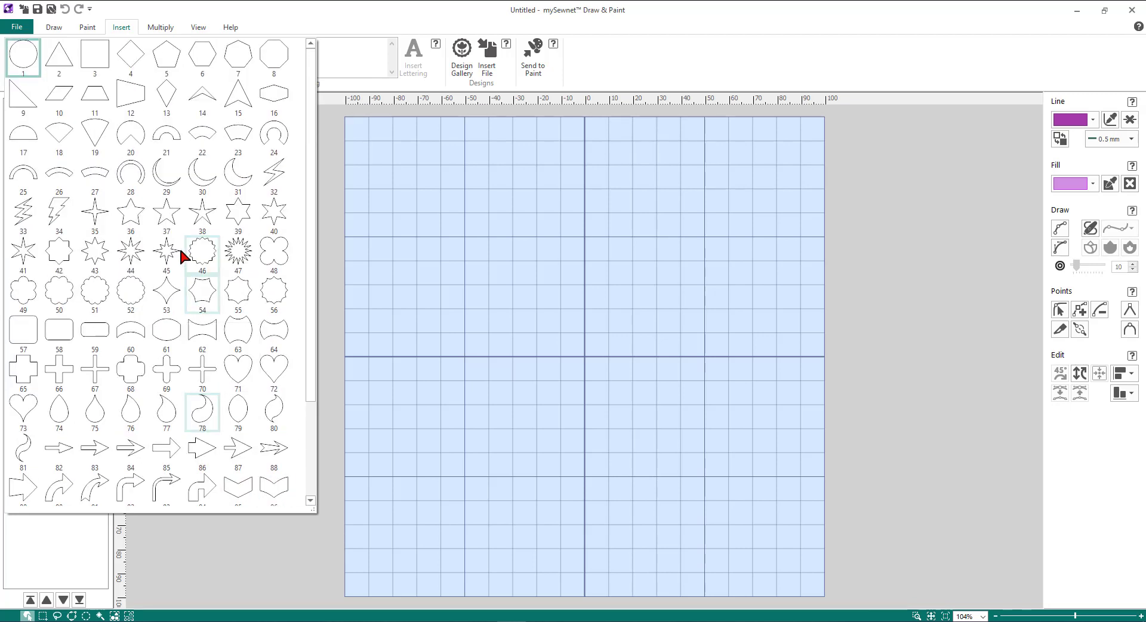
pyautogui.click(239, 97)
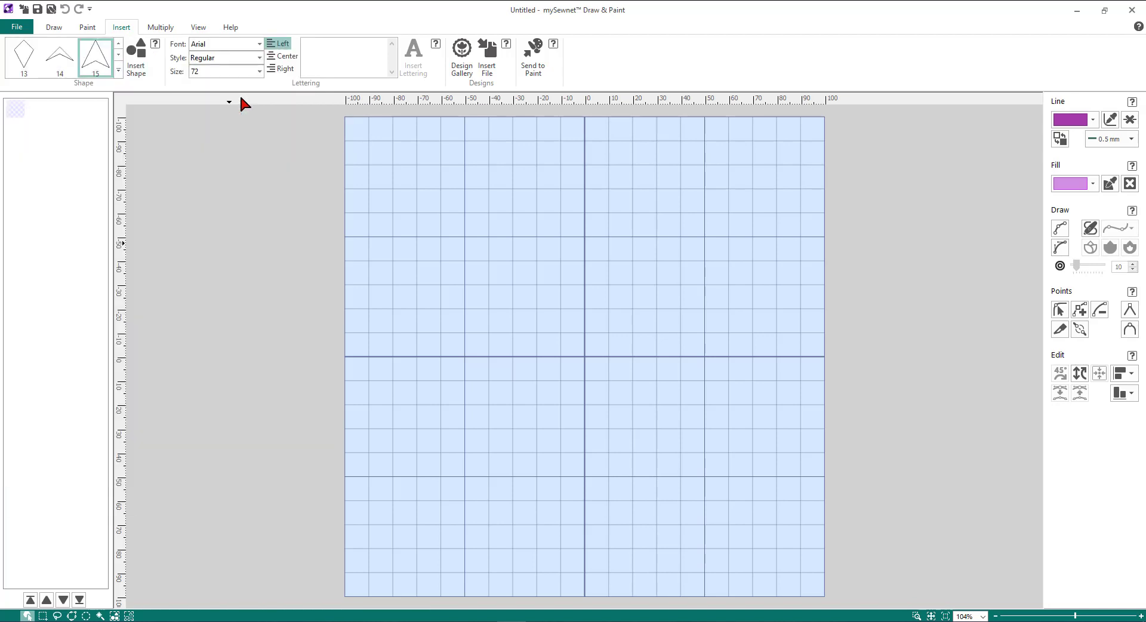
pyautogui.click(140, 73)
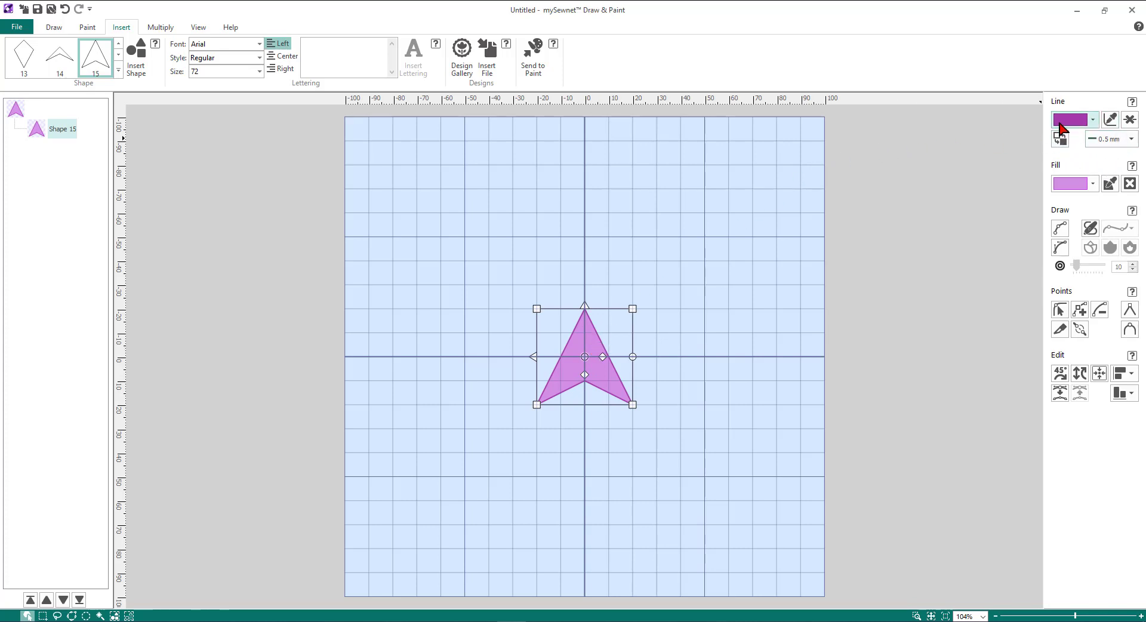
pyautogui.click(1131, 121)
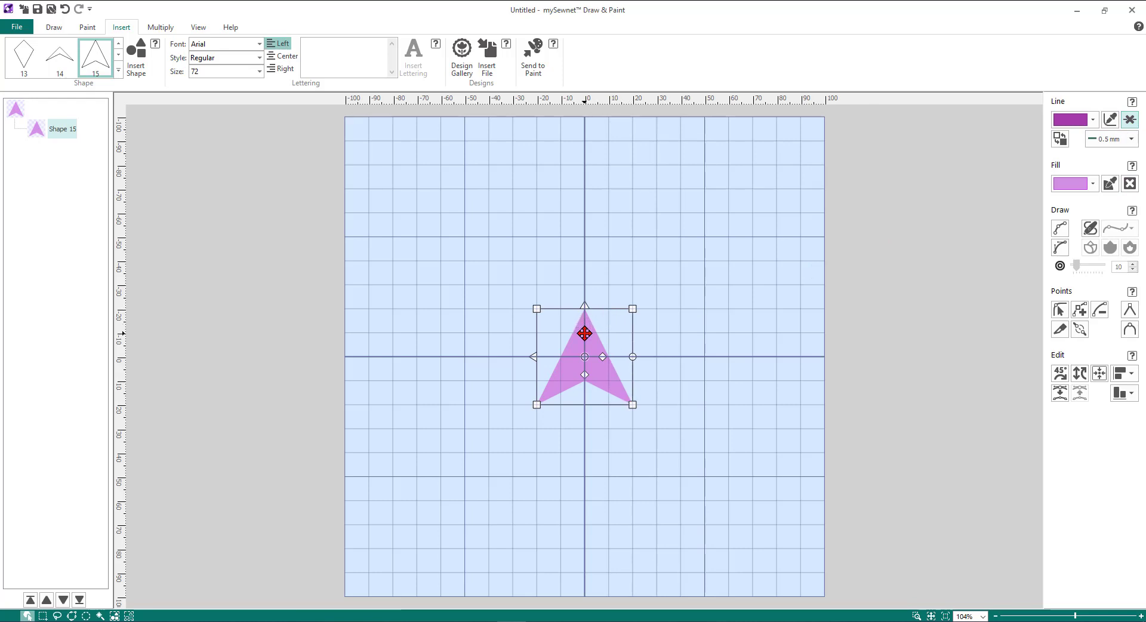
# Move the arrowhead down so its tip meets the canvas centre, and enable circular multiply with 6 repeats
pyautogui.moveTo(586, 332); pyautogui.dragTo(587, 385)
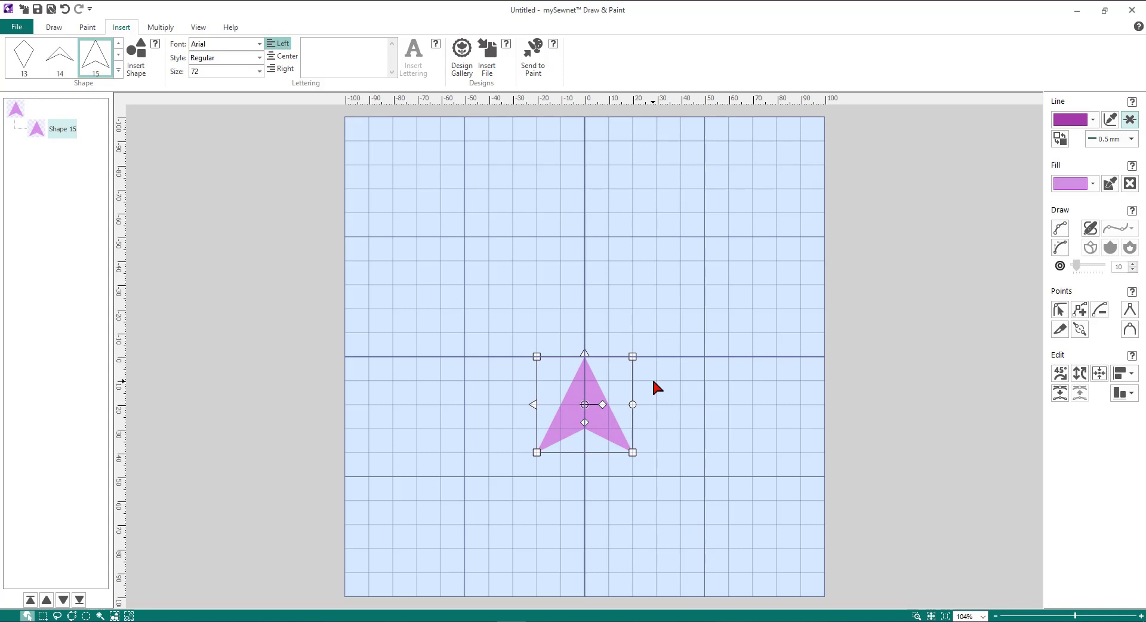
pyautogui.click(161, 28)
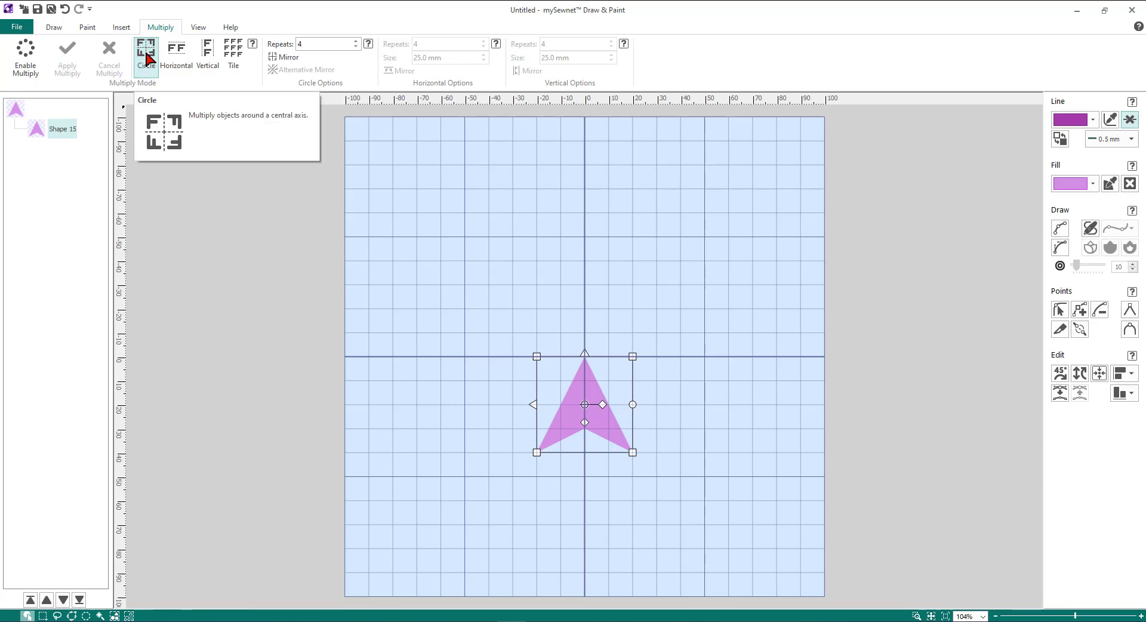
pyautogui.click(355, 41)
pyautogui.click(356, 41)
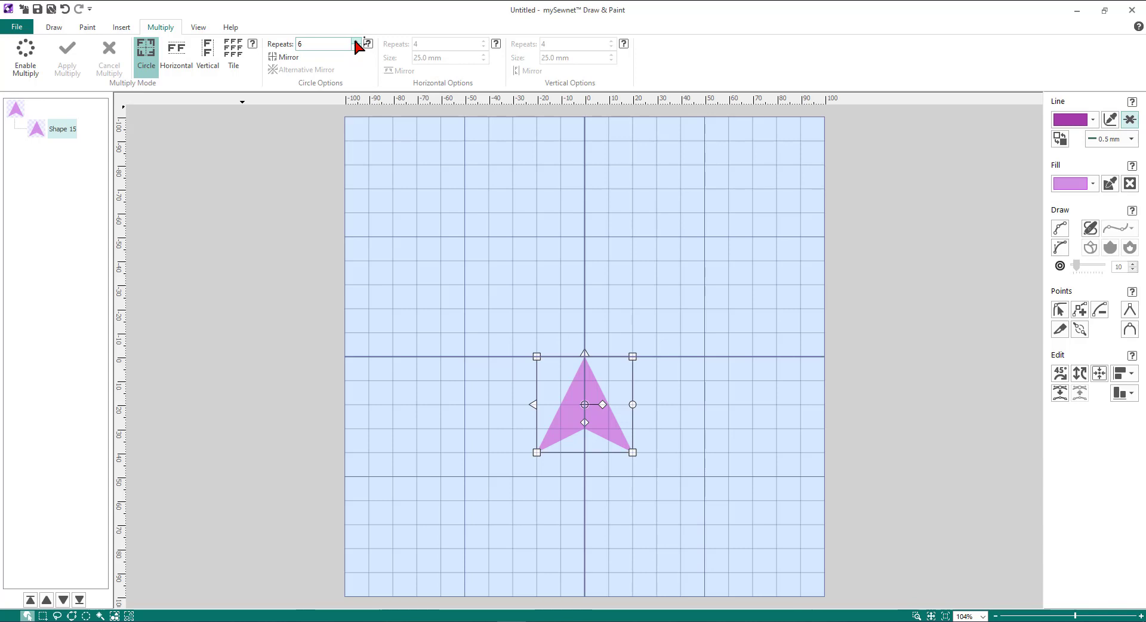
pyautogui.click(28, 71)
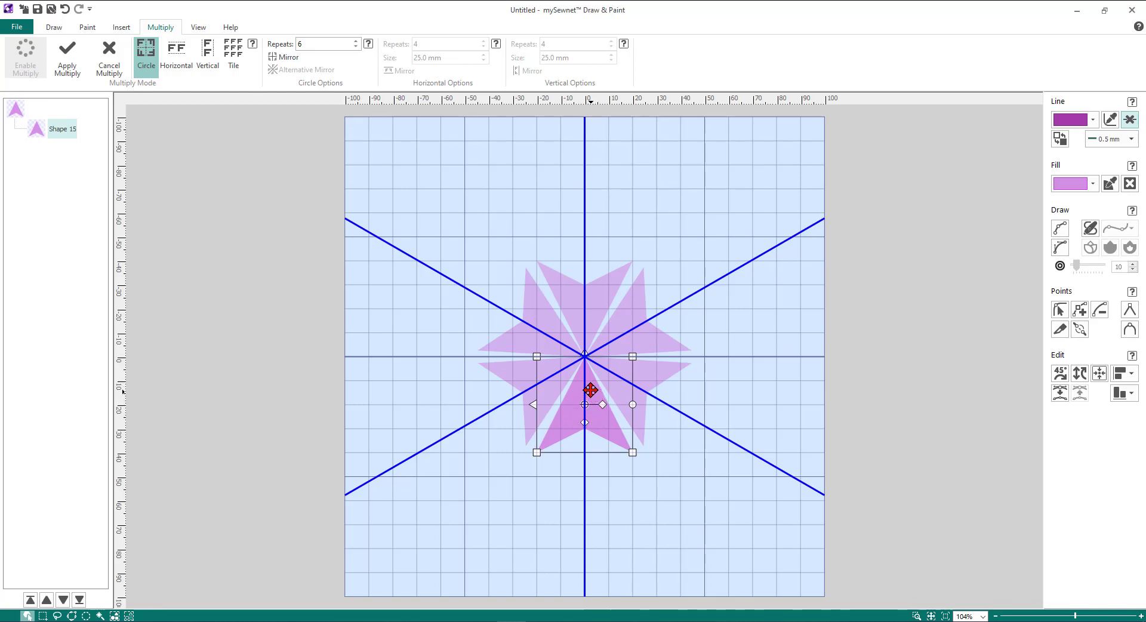
# Enlarge the arrowhead to about 57 by 50 mm with its tip at the centre so the copies nearly touch, and apply the circular multiply
pyautogui.moveTo(588, 388)
pyautogui.mouseDown()
pyautogui.moveTo(591, 416)
pyautogui.moveTo(594, 405)
pyautogui.moveTo(626, 438)
pyautogui.moveTo(642, 427)
pyautogui.moveTo(619, 445)
pyautogui.moveTo(558, 435)
pyautogui.moveTo(587, 422)
pyautogui.moveTo(588, 387)
pyautogui.mouseUp()
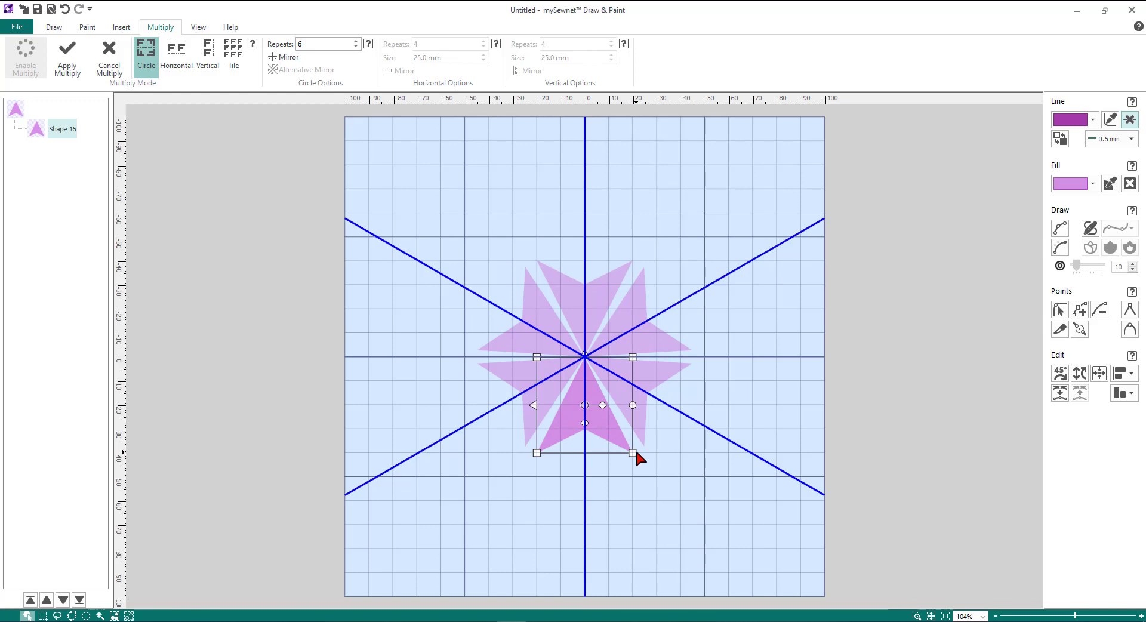
pyautogui.moveTo(634, 454); pyautogui.dragTo(612, 436)
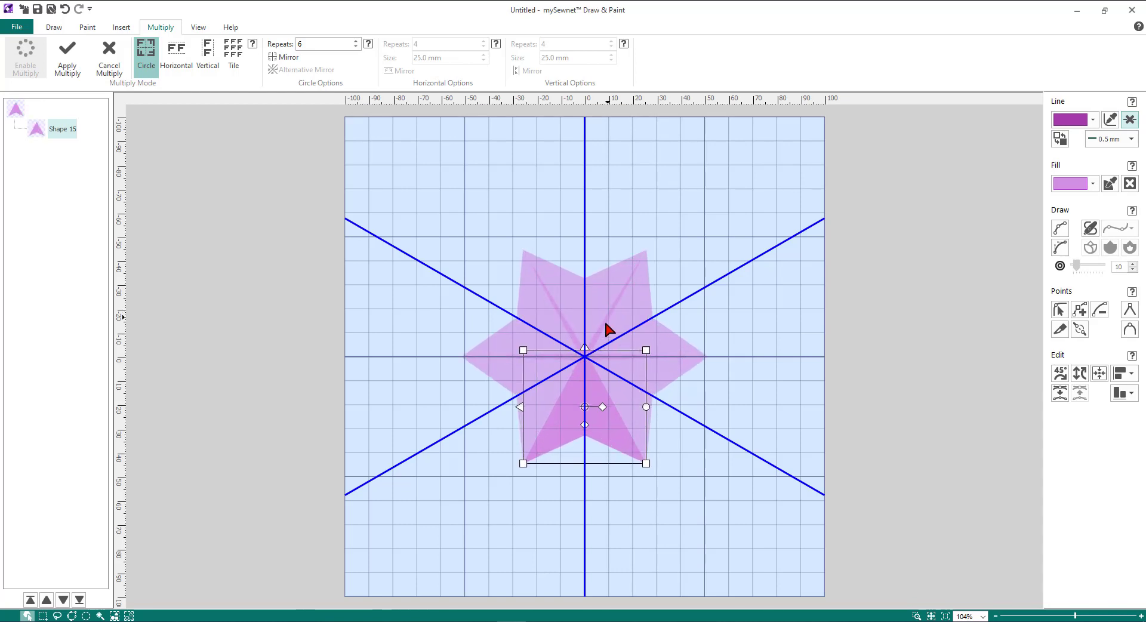
pyautogui.moveTo(593, 390); pyautogui.dragTo(595, 396)
pyautogui.moveTo(594, 398); pyautogui.dragTo(593, 396)
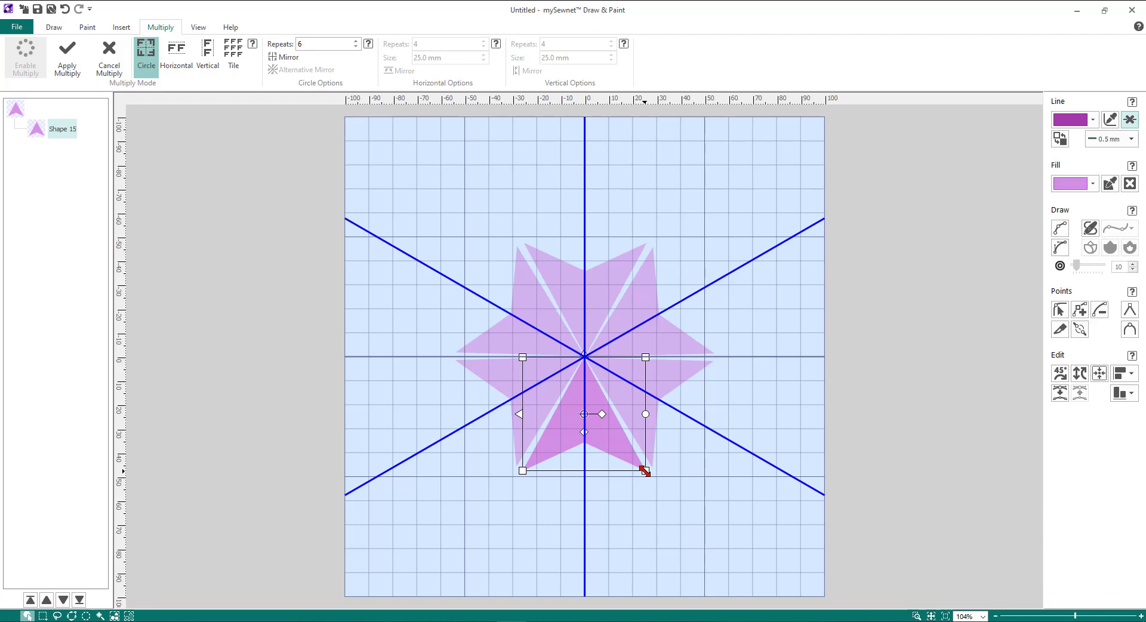
pyautogui.moveTo(645, 471); pyautogui.dragTo(661, 470)
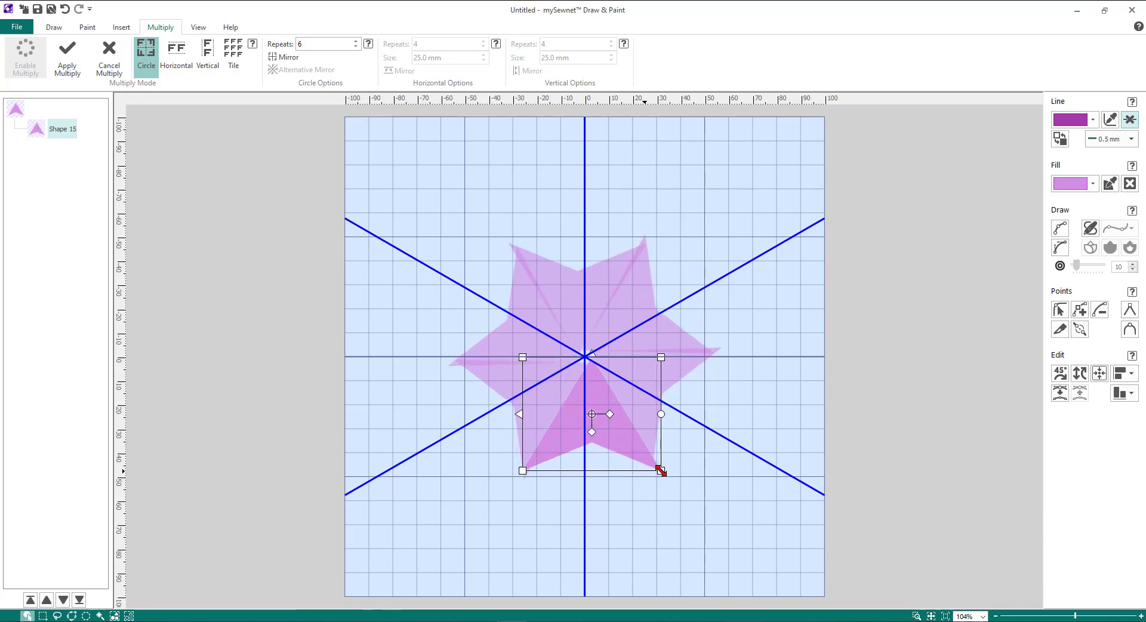
pyautogui.moveTo(622, 436); pyautogui.dragTo(616, 437)
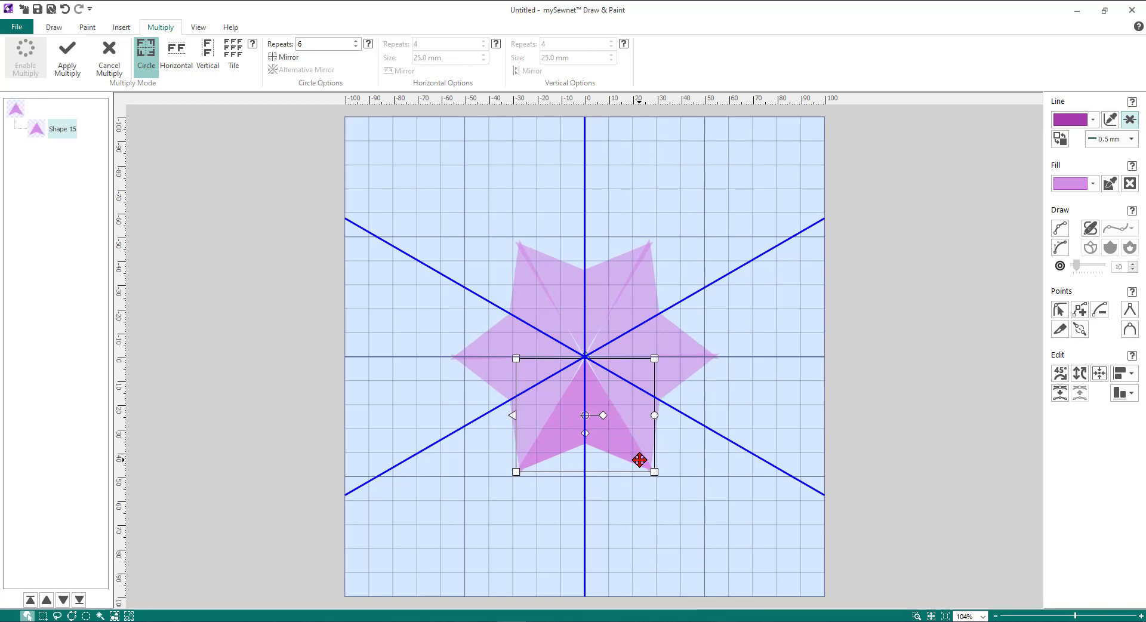
pyautogui.moveTo(655, 473); pyautogui.dragTo(652, 475)
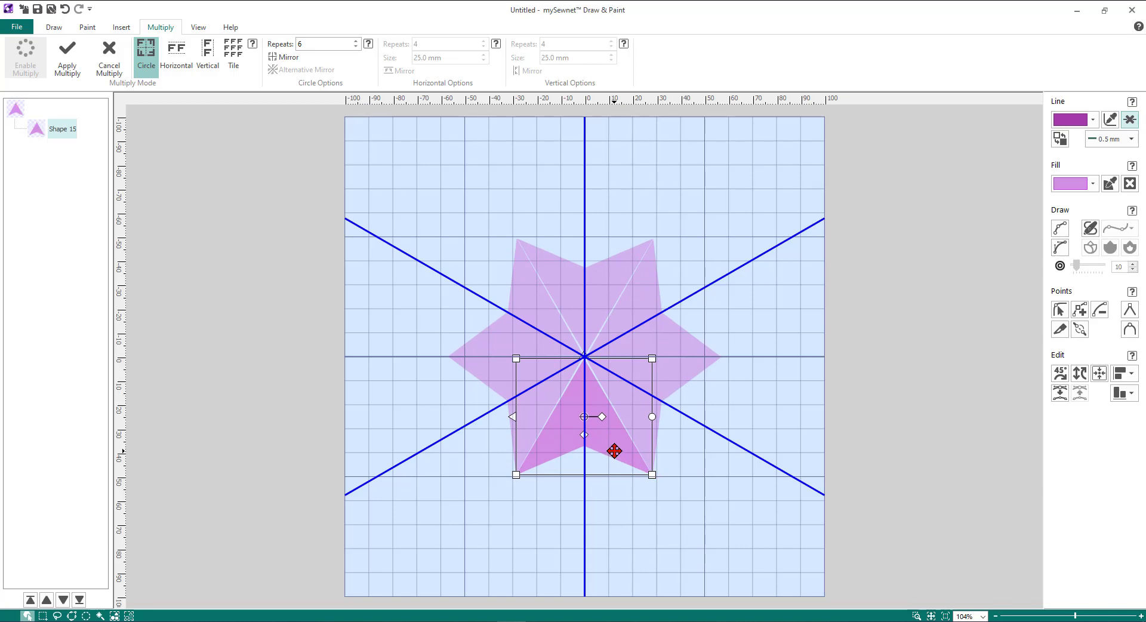
pyautogui.moveTo(614, 451); pyautogui.dragTo(614, 450)
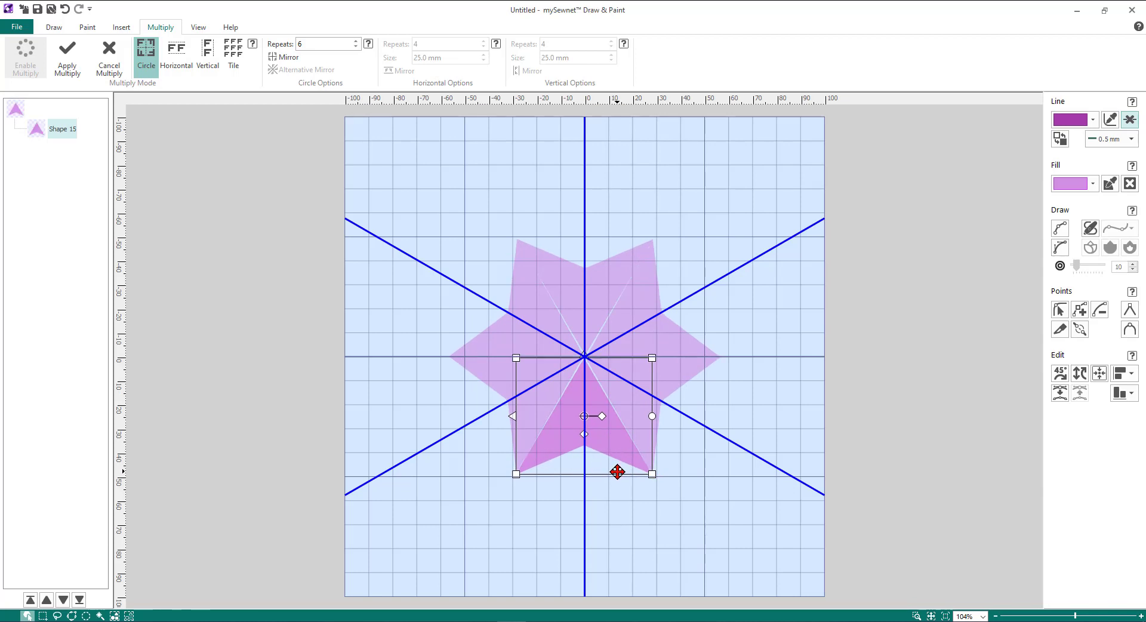
pyautogui.moveTo(651, 476); pyautogui.dragTo(650, 477)
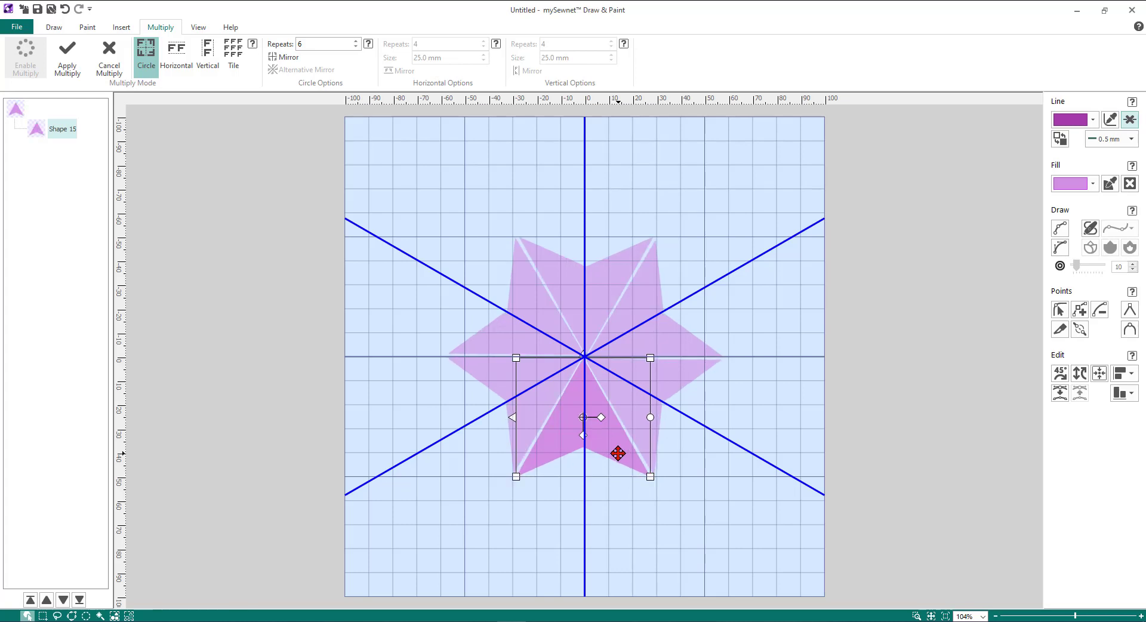
pyautogui.moveTo(650, 478); pyautogui.dragTo(652, 478)
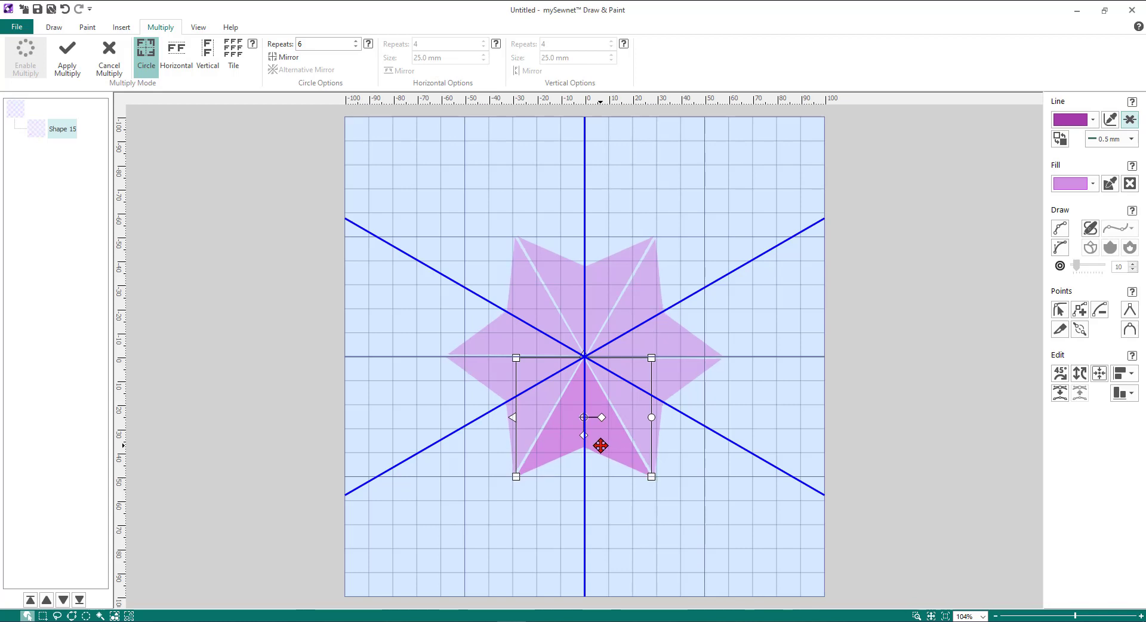
pyautogui.moveTo(598, 445); pyautogui.dragTo(599, 443)
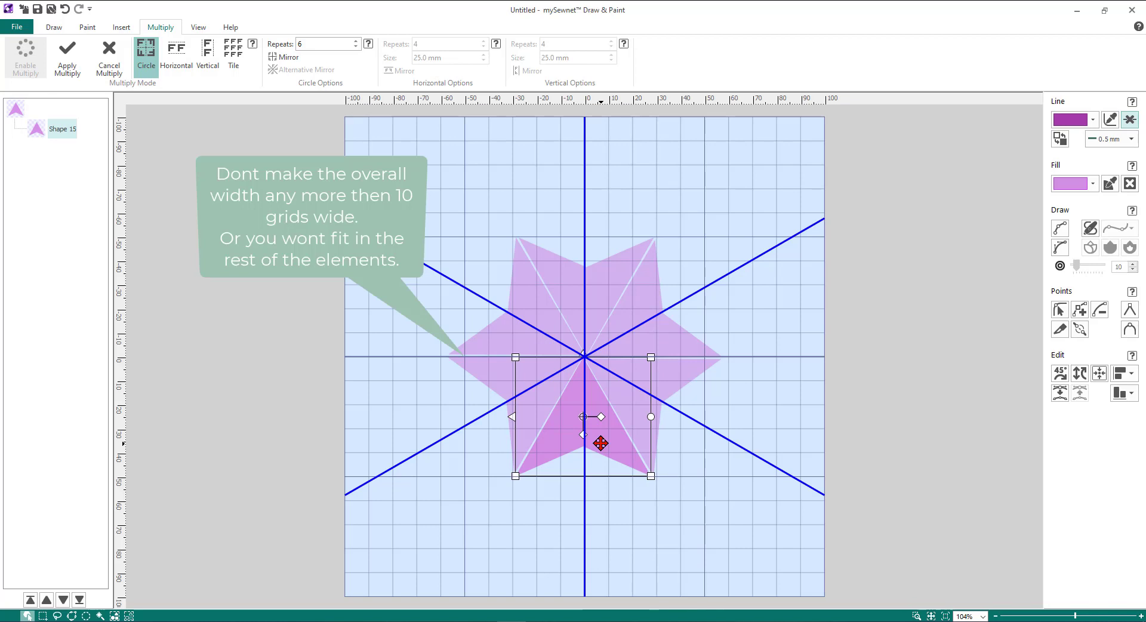
pyautogui.moveTo(600, 443); pyautogui.dragTo(602, 443)
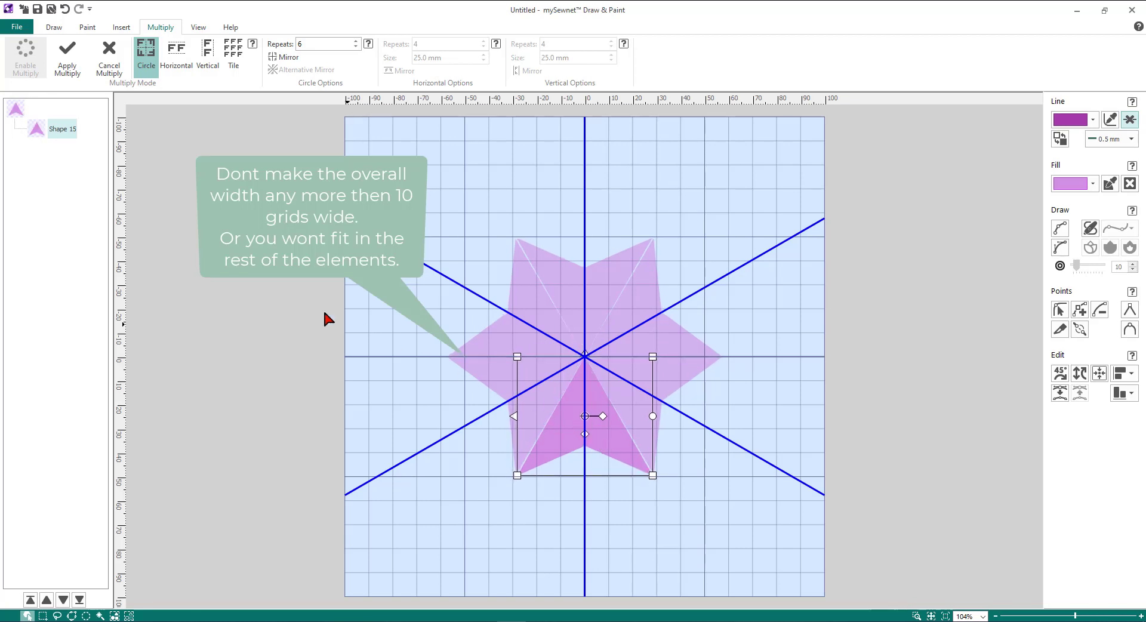
pyautogui.click(69, 66)
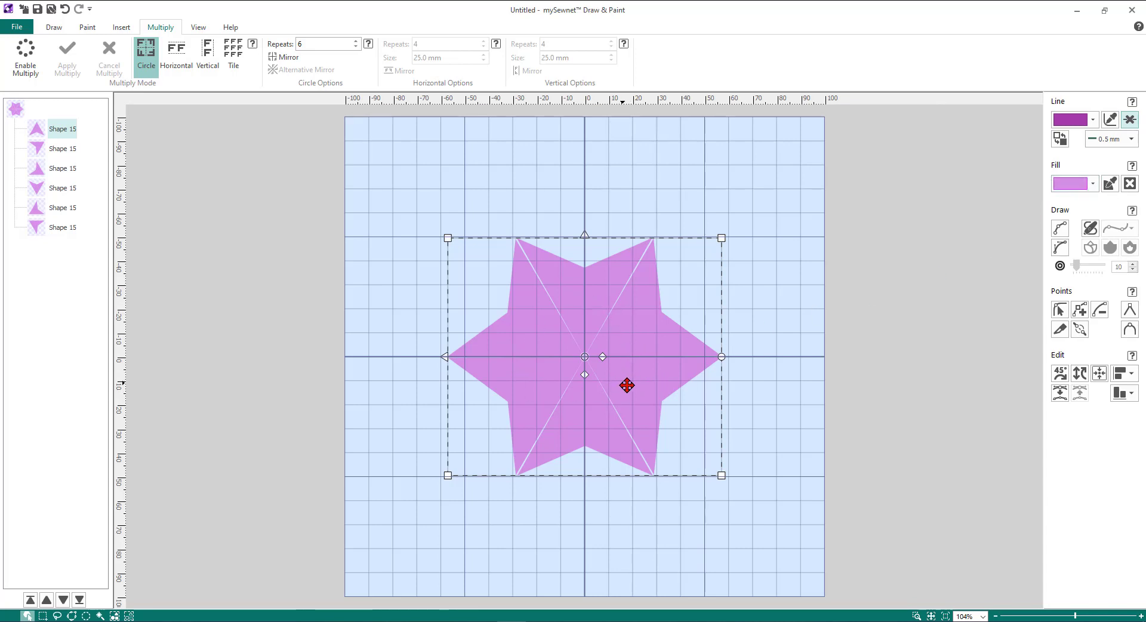
# Deselect the star and set the fill colour to bright green
pyautogui.click(770, 312)
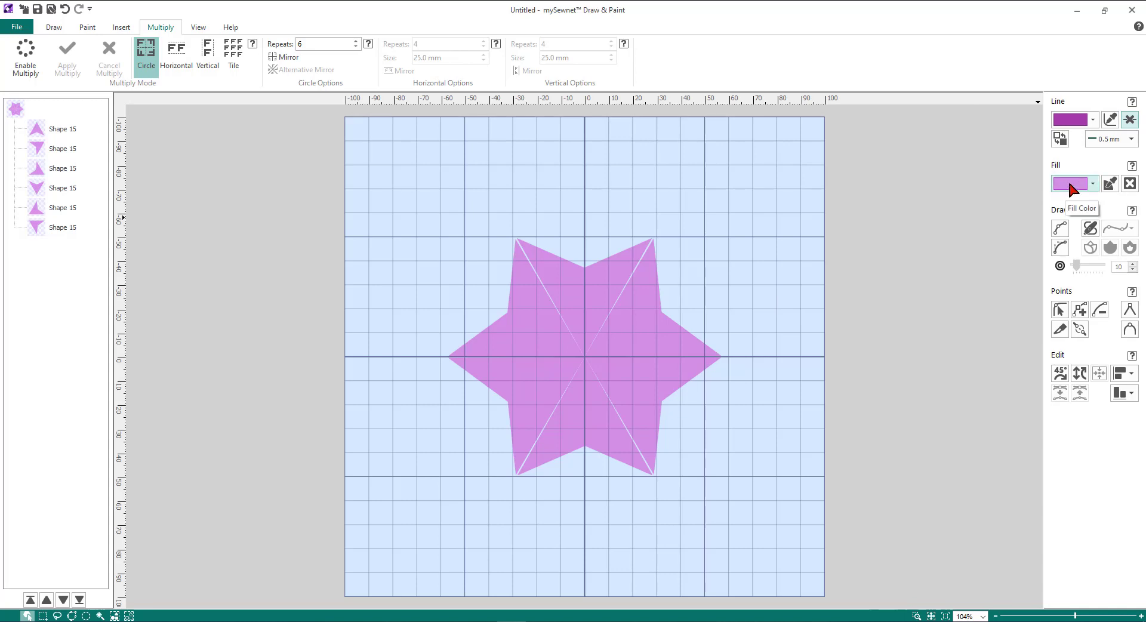
pyautogui.click(1093, 185)
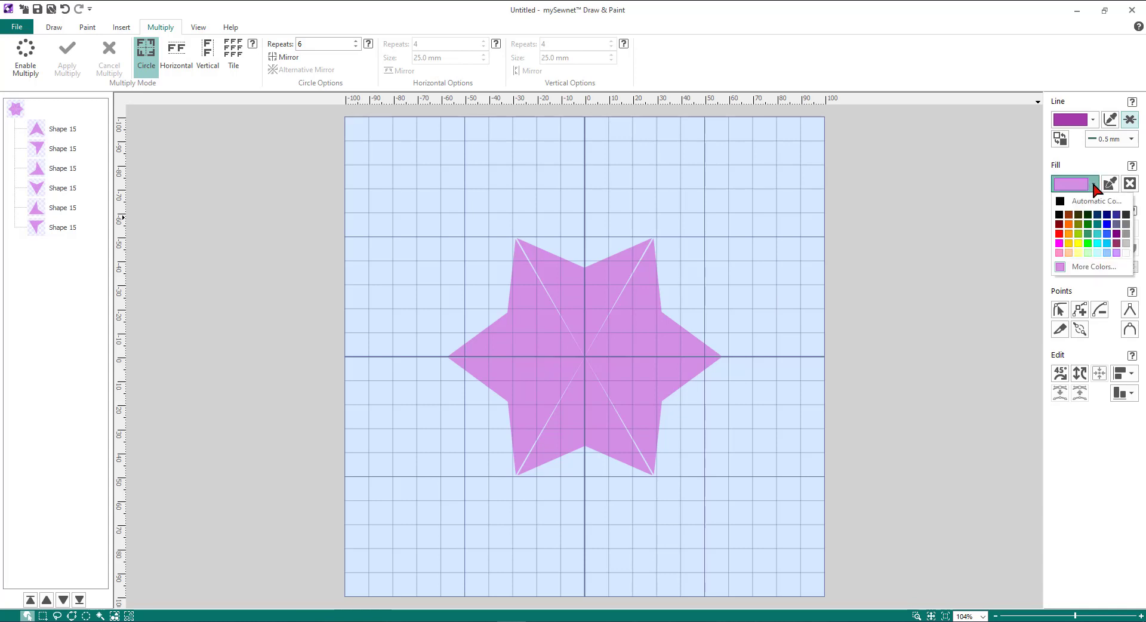
pyautogui.click(1087, 244)
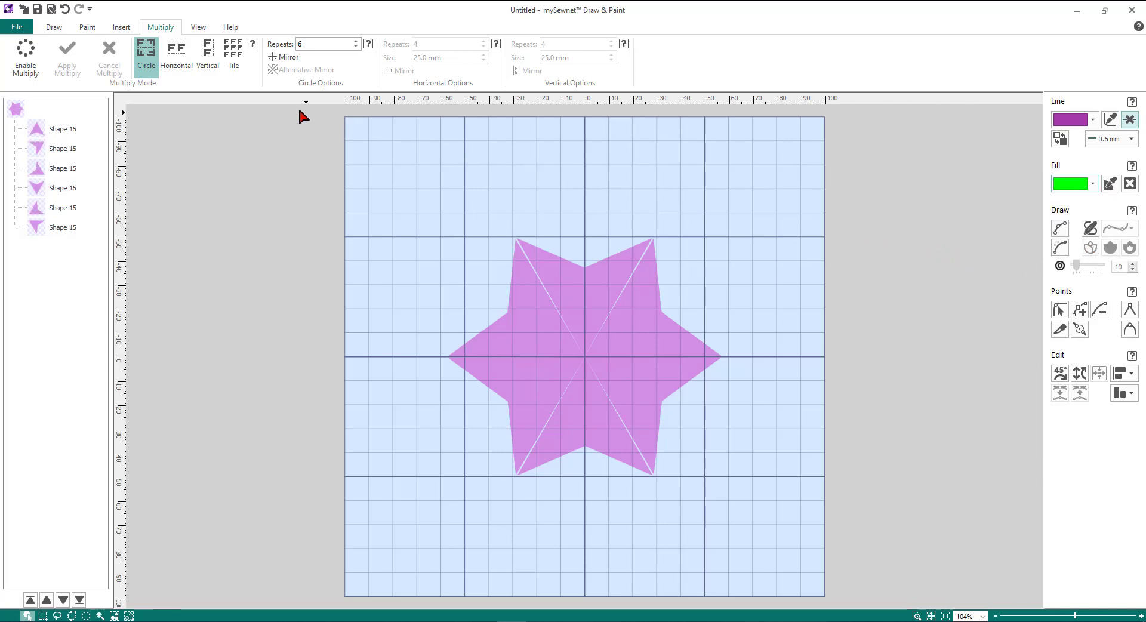
# Insert shape 14, the flat chevron, and move it straight up above the star, centred about 60 mm above the canvas centre
pyautogui.click(121, 27)
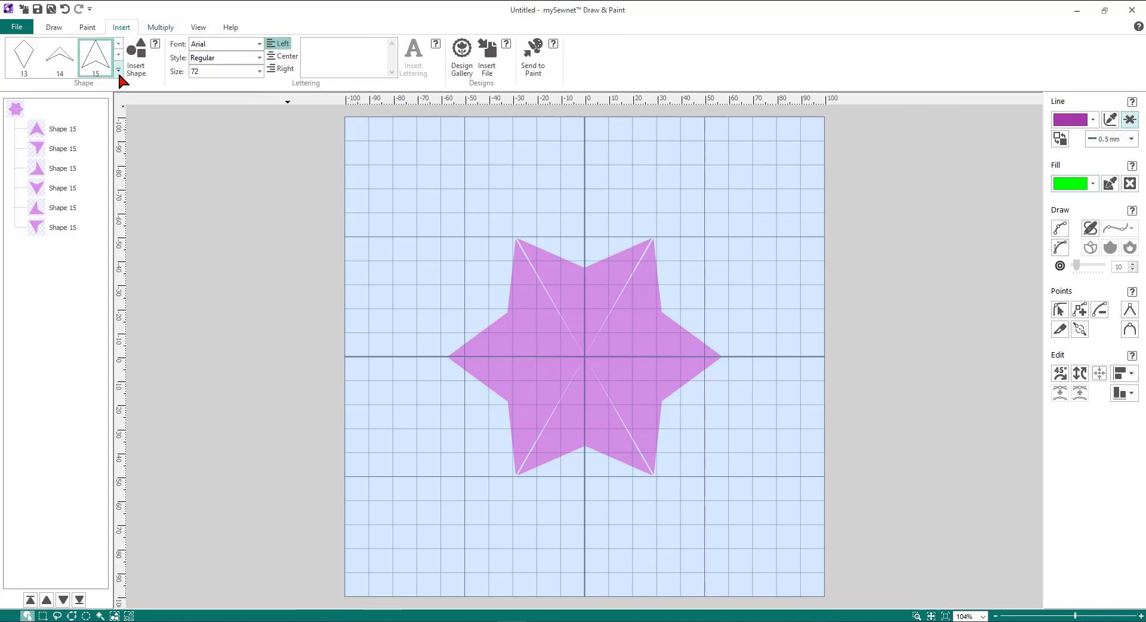
pyautogui.click(119, 71)
pyautogui.moveTo(120, 76)
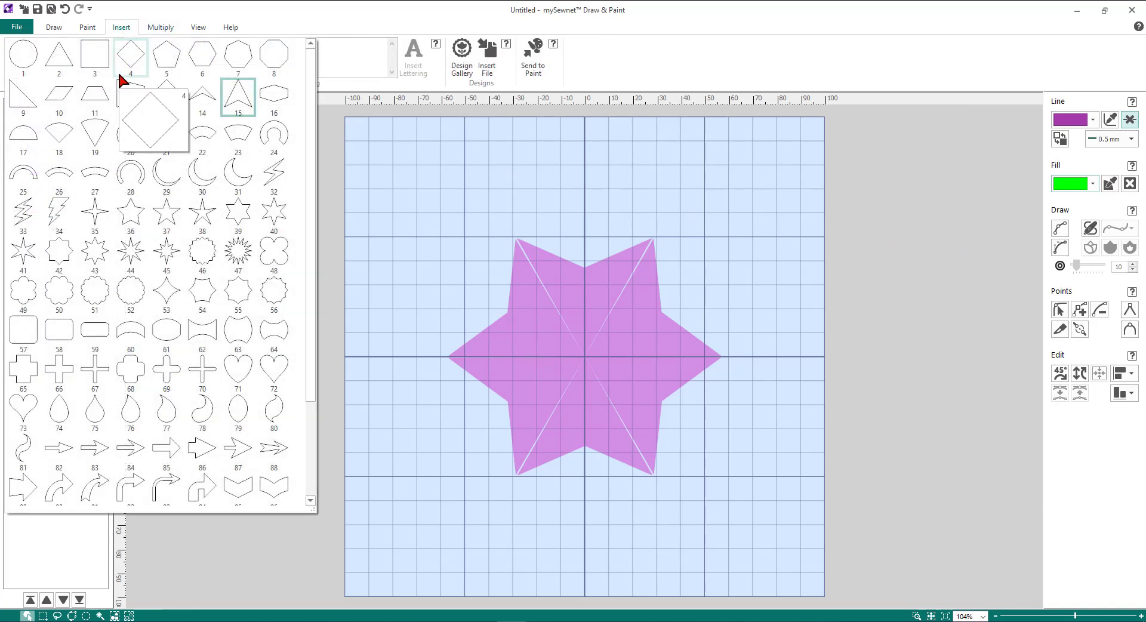
pyautogui.click(203, 99)
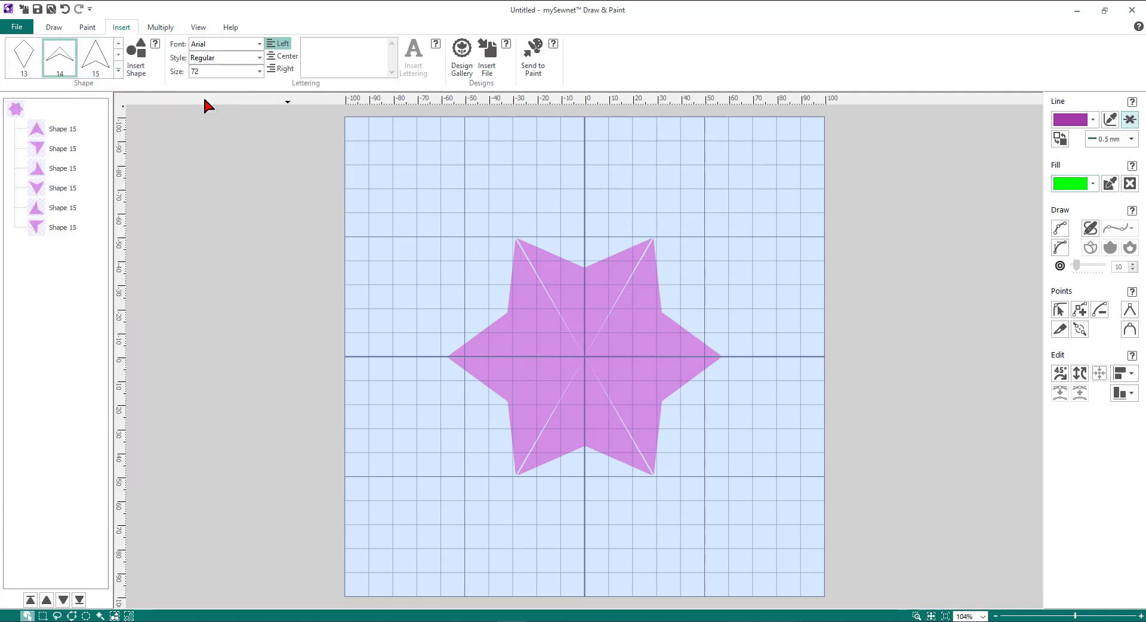
pyautogui.click(137, 69)
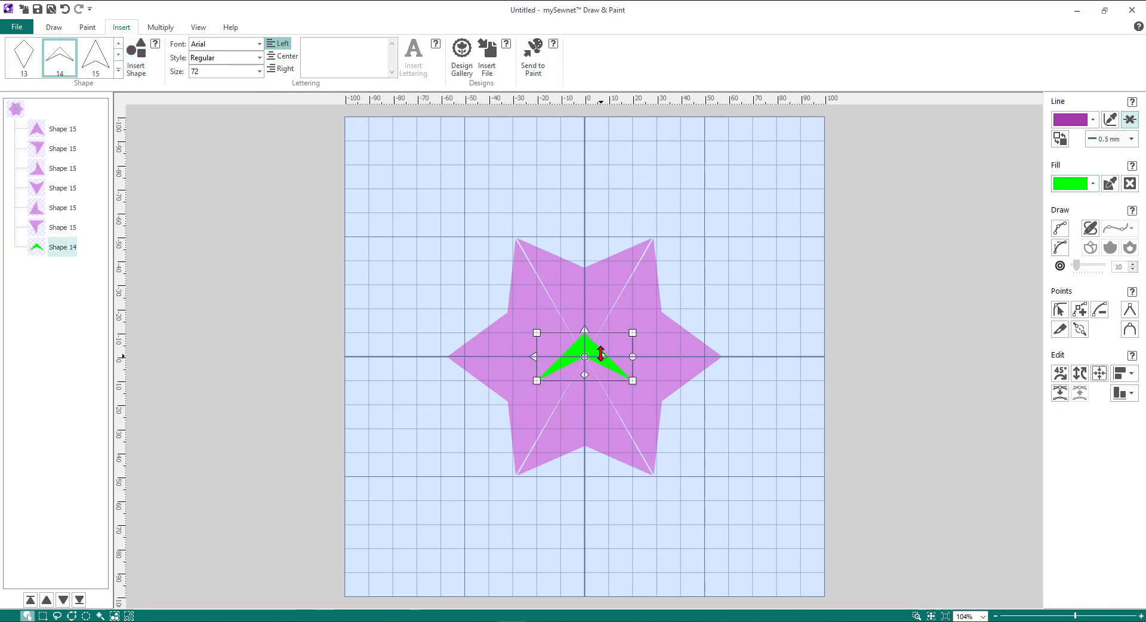
pyautogui.moveTo(598, 352); pyautogui.dragTo(598, 209)
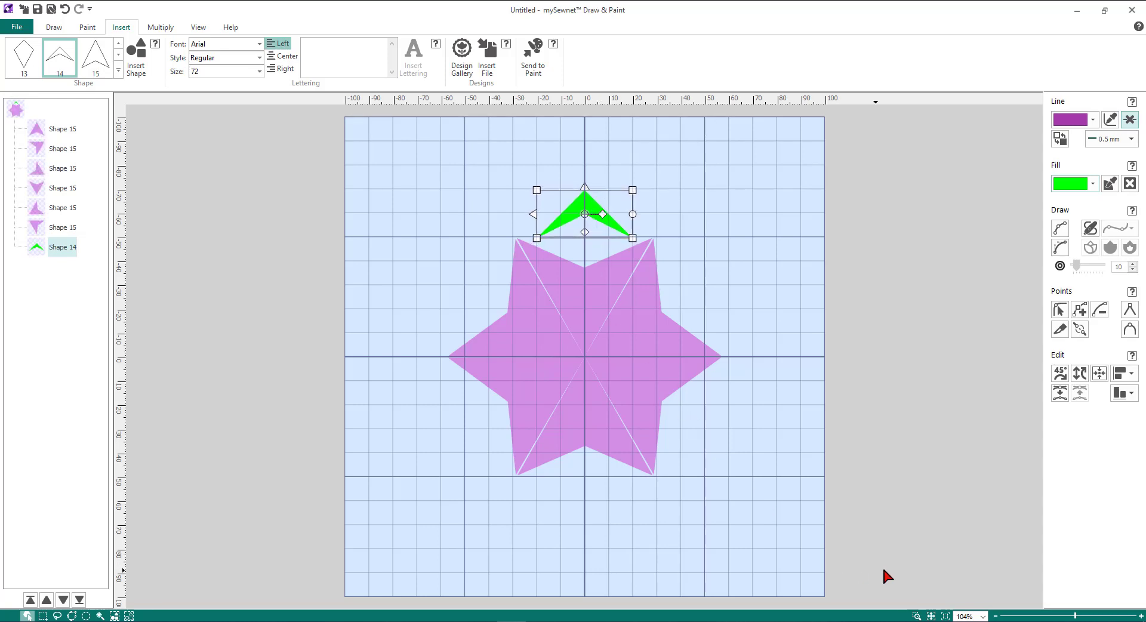
# Widen the green chevron to about 57 by 19 mm so its lower corners meet the star's two upper points
pyautogui.click(916, 616)
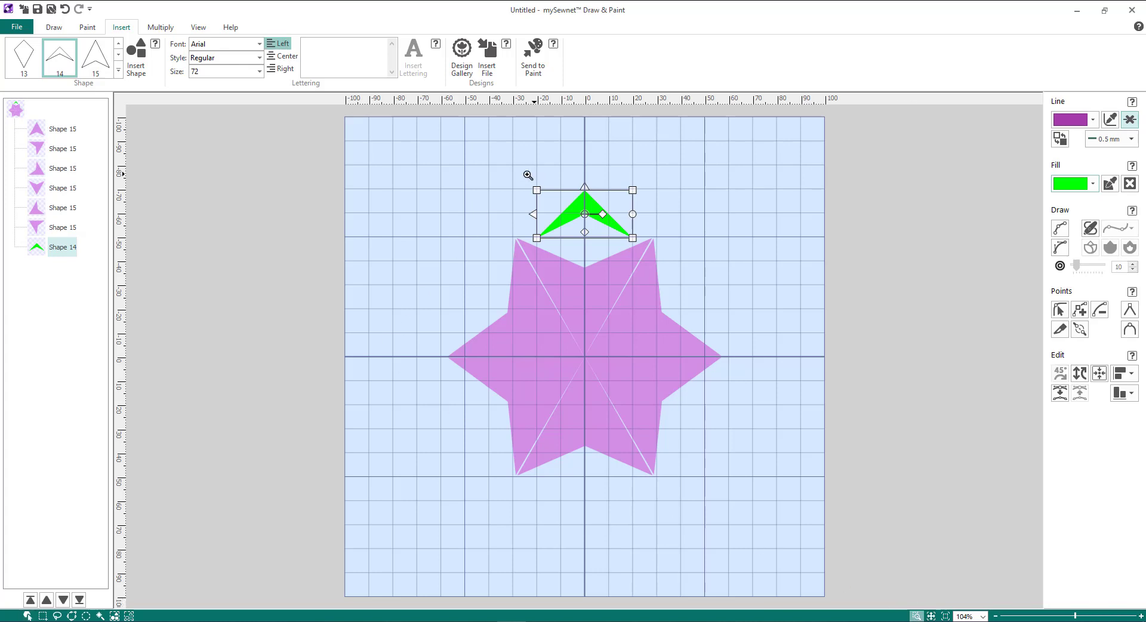
pyautogui.moveTo(499, 177); pyautogui.dragTo(669, 265)
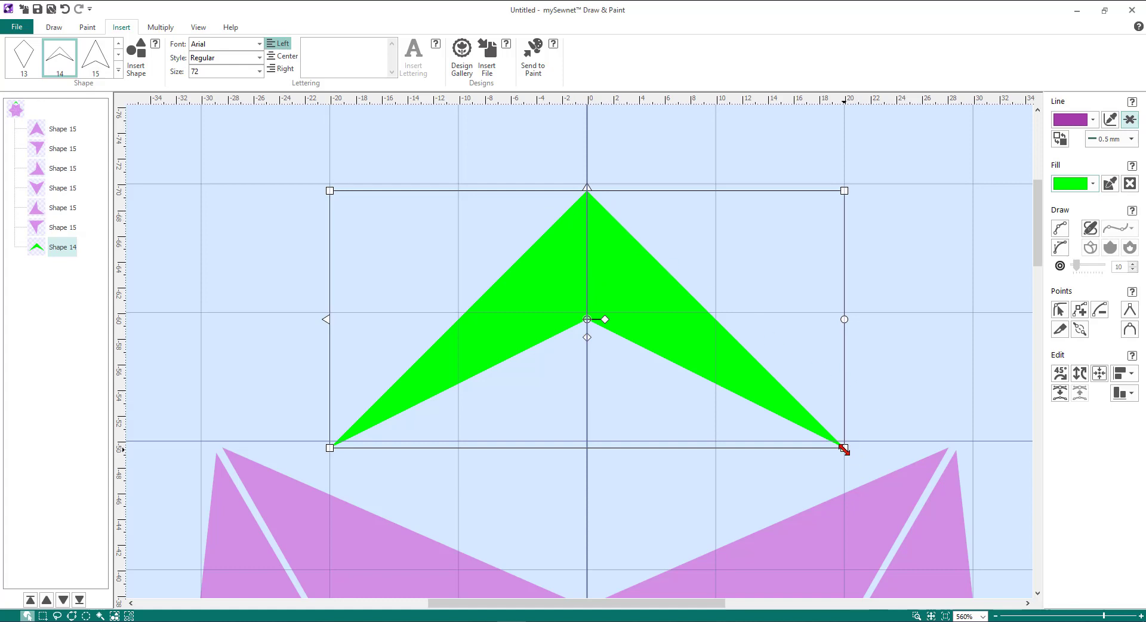
pyautogui.moveTo(842, 448); pyautogui.dragTo(934, 441)
pyautogui.moveTo(722, 408); pyautogui.dragTo(676, 412)
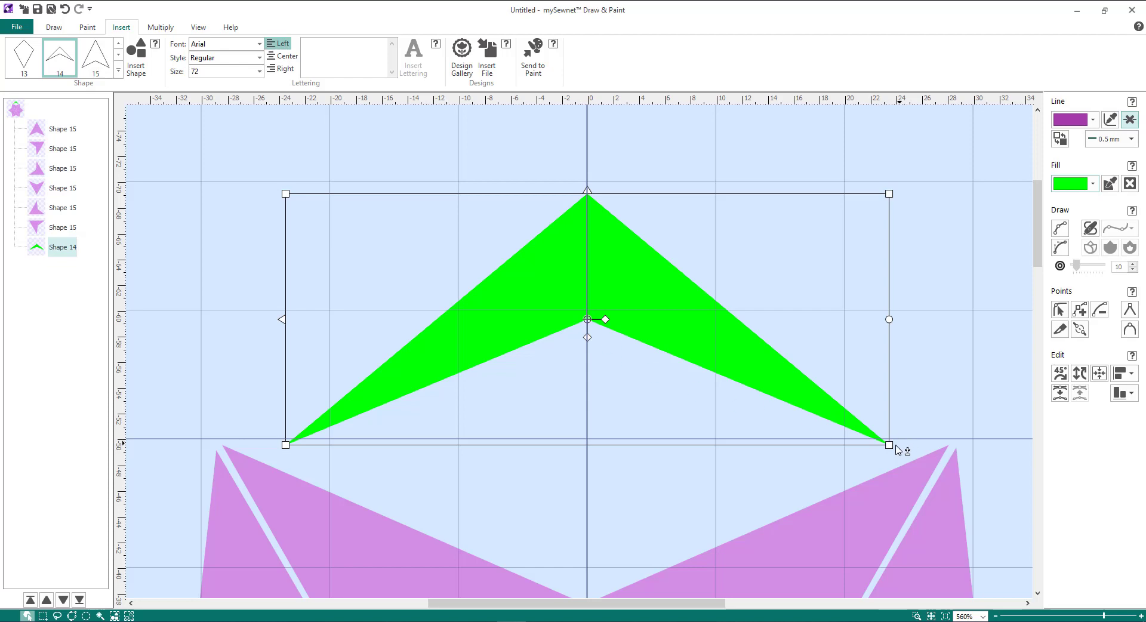
pyautogui.moveTo(887, 445); pyautogui.dragTo(954, 442)
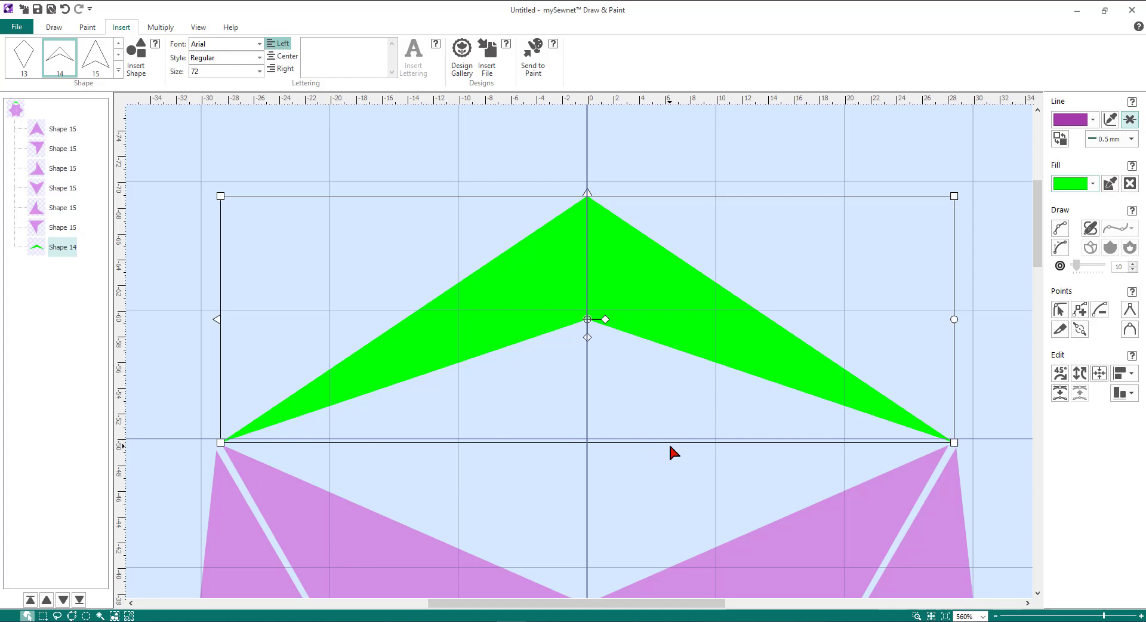
pyautogui.click(932, 615)
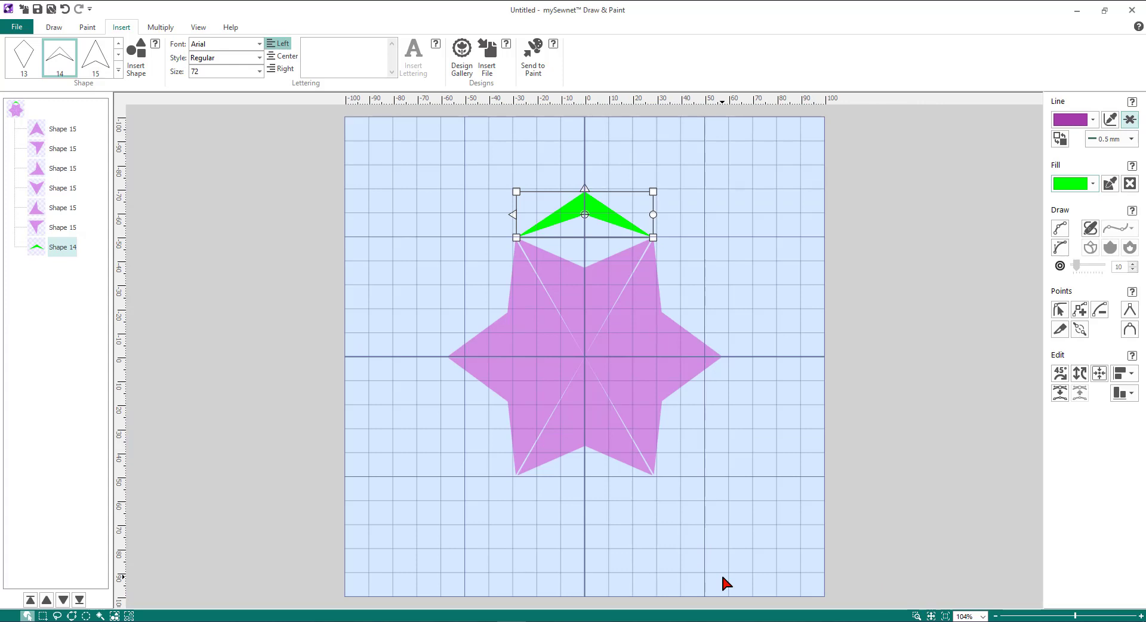
# Repeat the chevron around the star with a 6-repeat circular multiply, apply it and deselect the copies
pyautogui.click(160, 28)
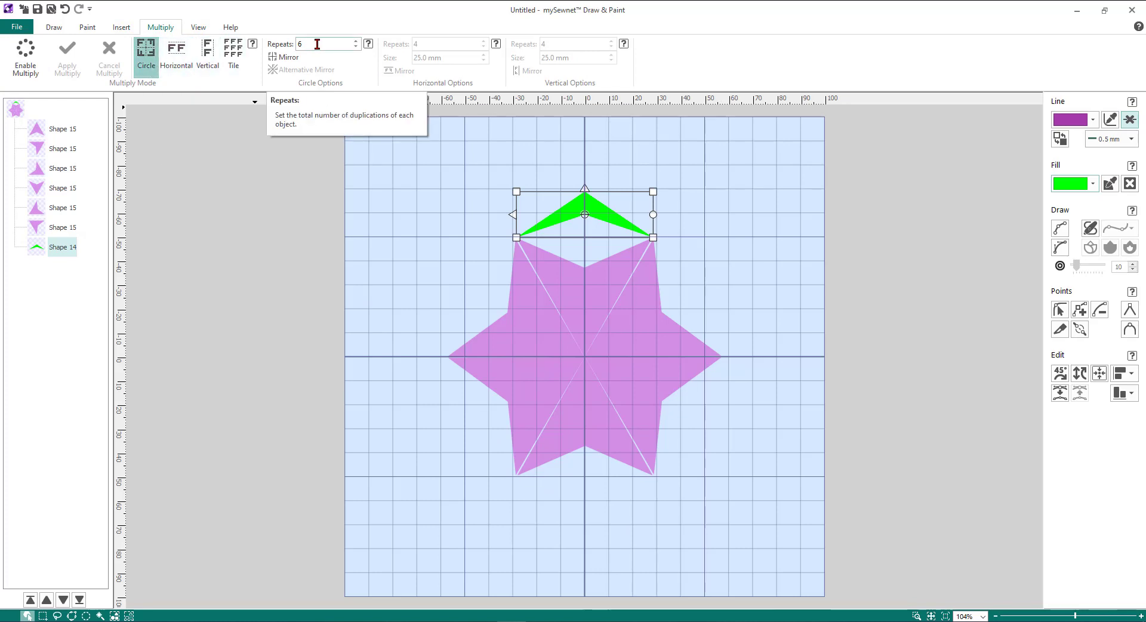
pyautogui.click(25, 65)
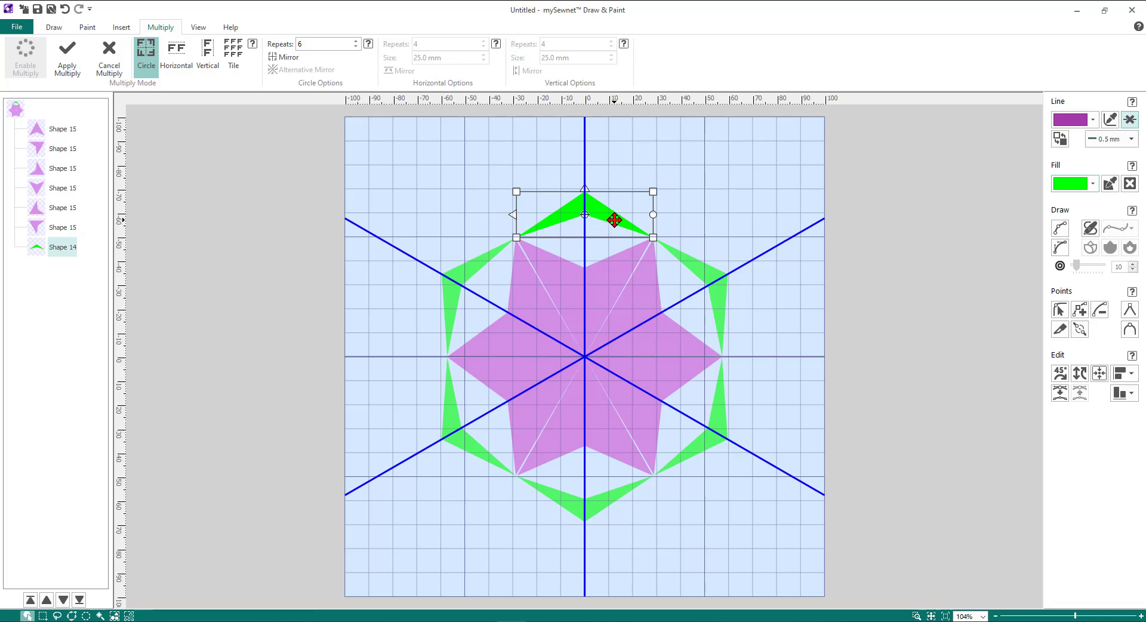
pyautogui.click(69, 70)
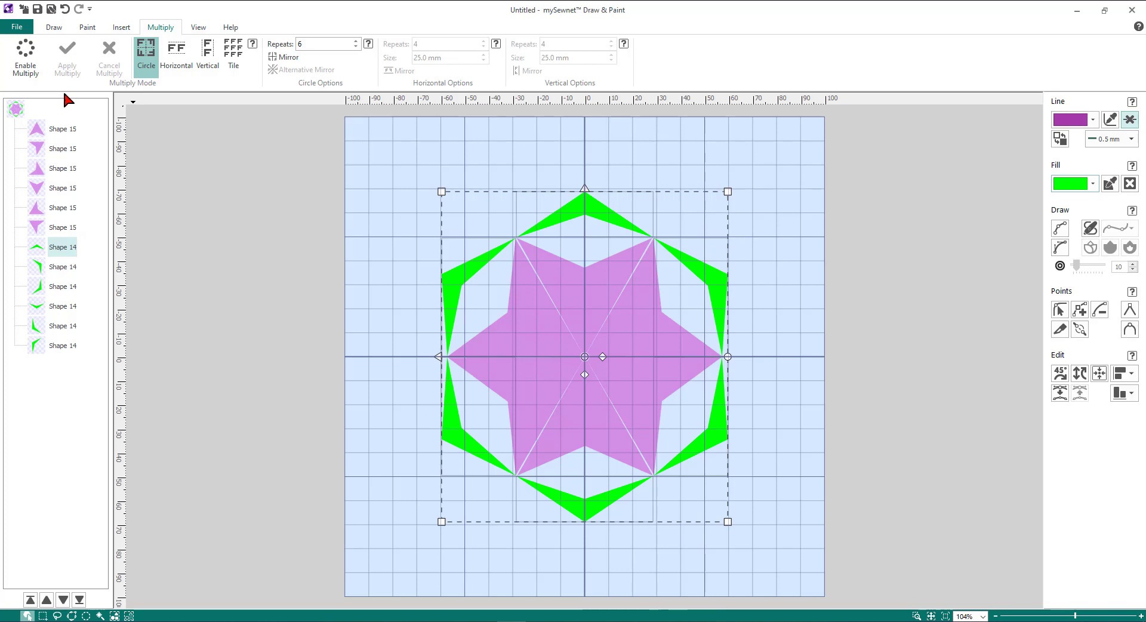
pyautogui.click(768, 269)
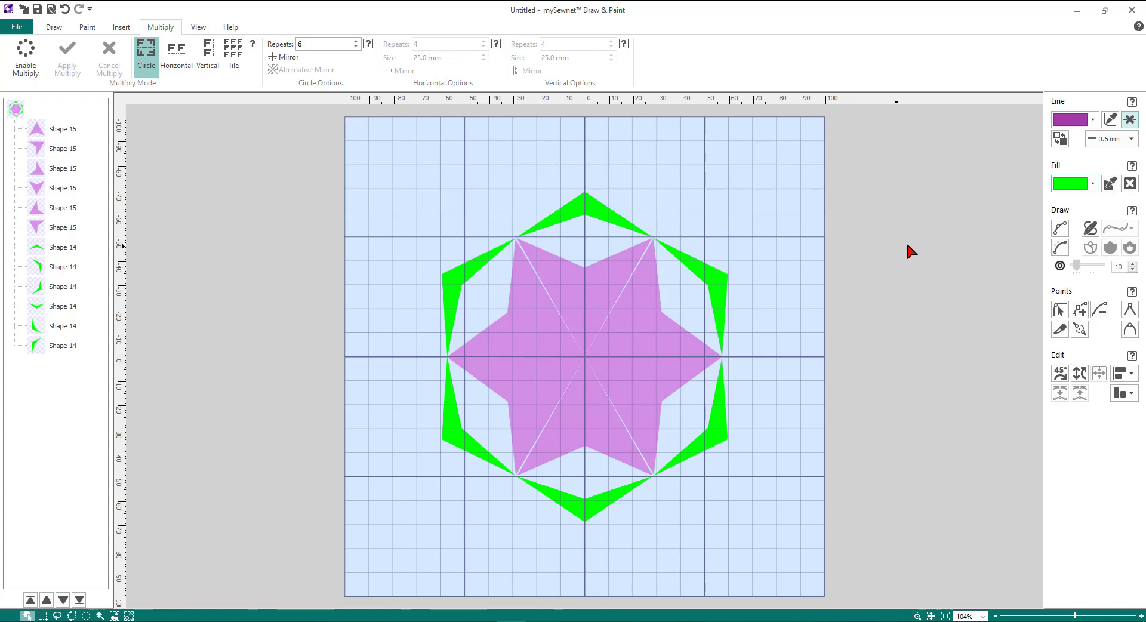
# Set the fill colour to cyan and insert shape 73, the heart with a long curved tip
pyautogui.click(1093, 185)
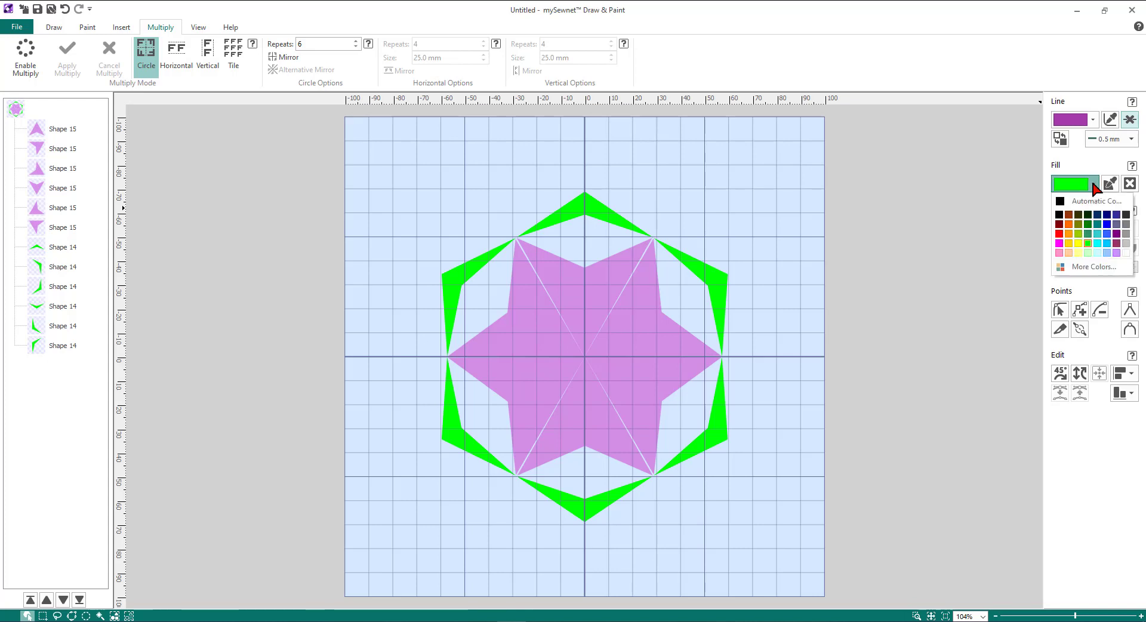
pyautogui.click(1098, 245)
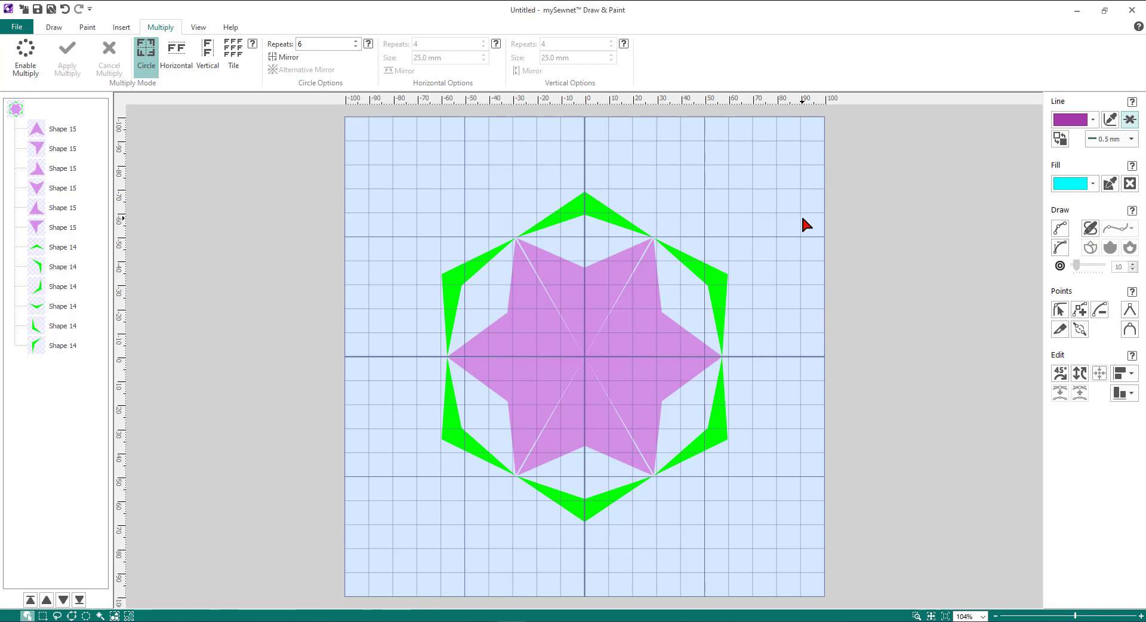
pyautogui.click(122, 26)
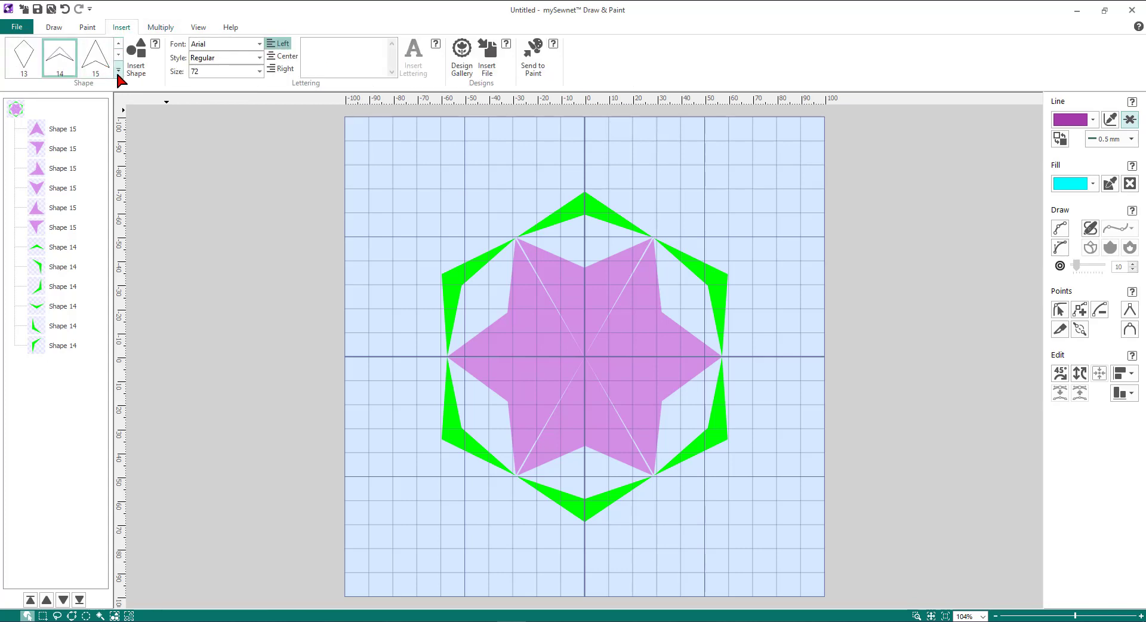
pyautogui.click(118, 71)
pyautogui.moveTo(120, 80)
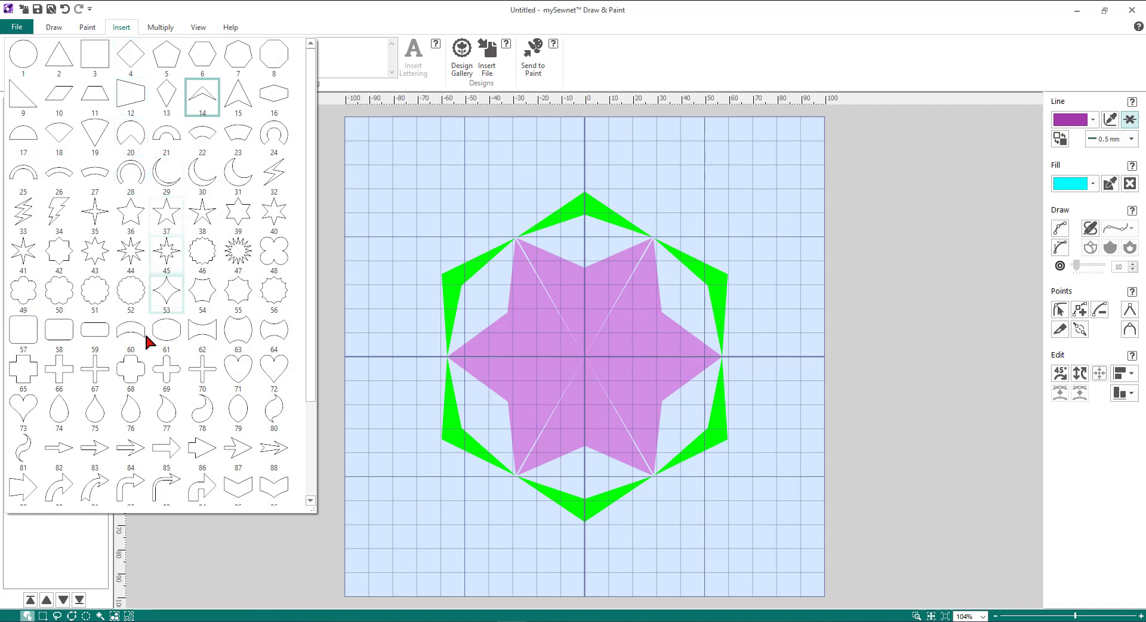
pyautogui.moveTo(26, 418)
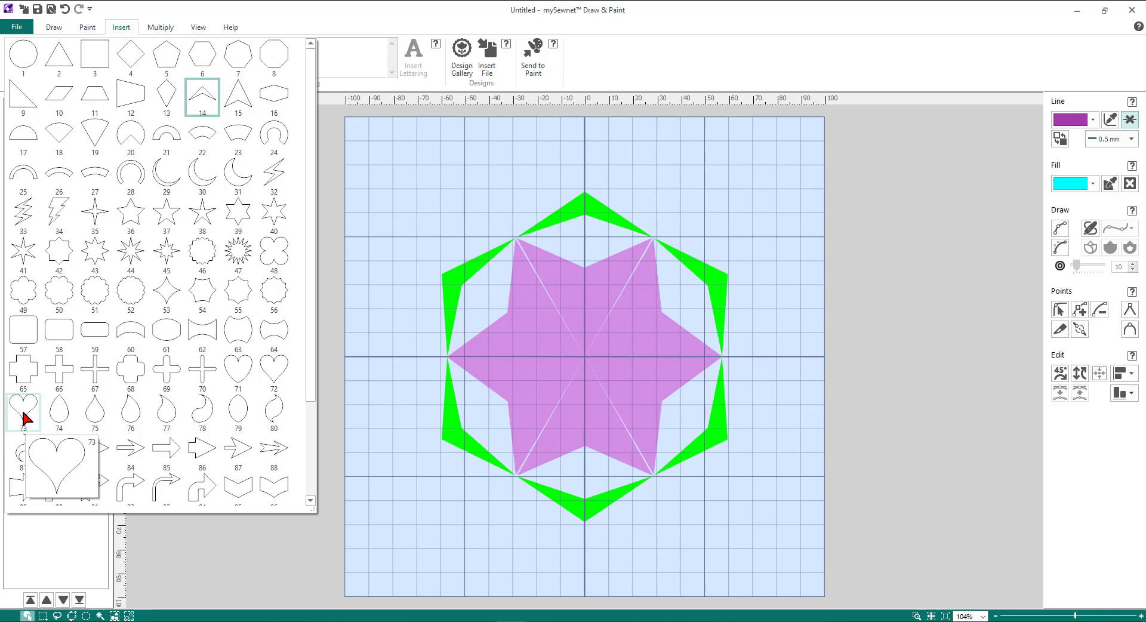
pyautogui.click(24, 416)
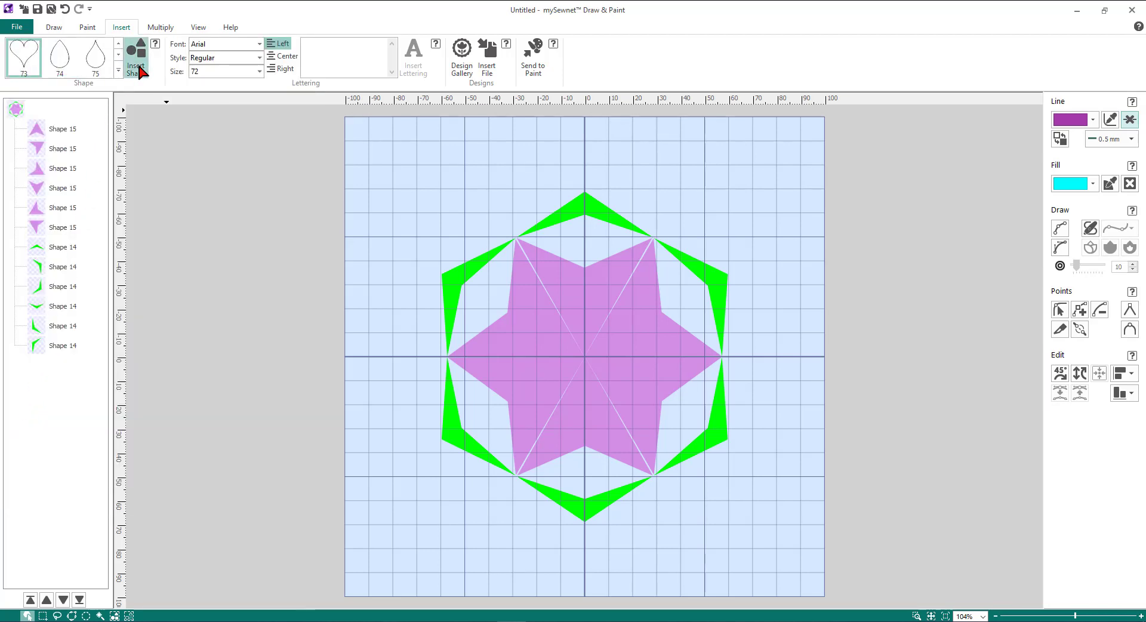
pyautogui.click(136, 56)
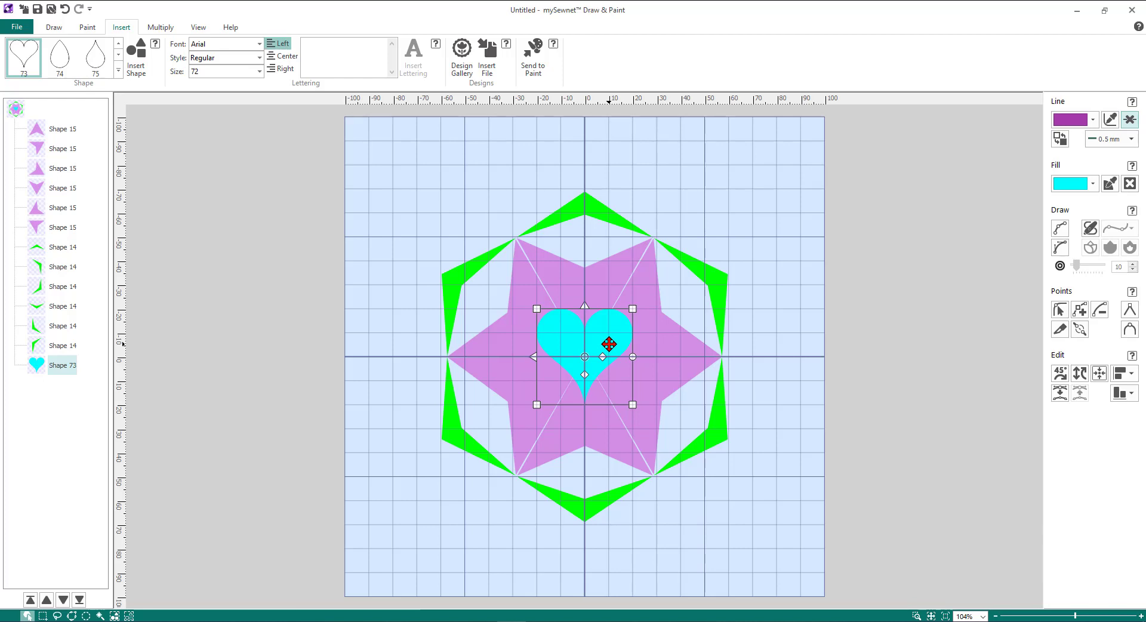
# Rotate the heart 90° clockwise and move it along the horizontal axis until its tip nearly touches the star's right point
pyautogui.click(1060, 373)
pyautogui.click(1060, 373)
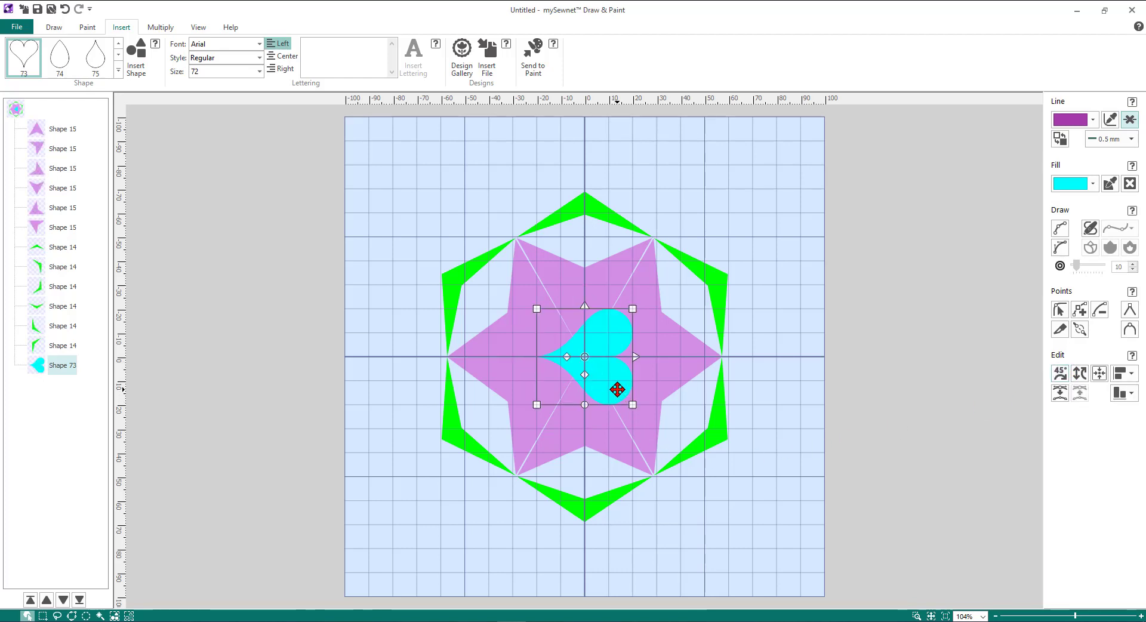
pyautogui.moveTo(612, 377); pyautogui.dragTo(794, 378)
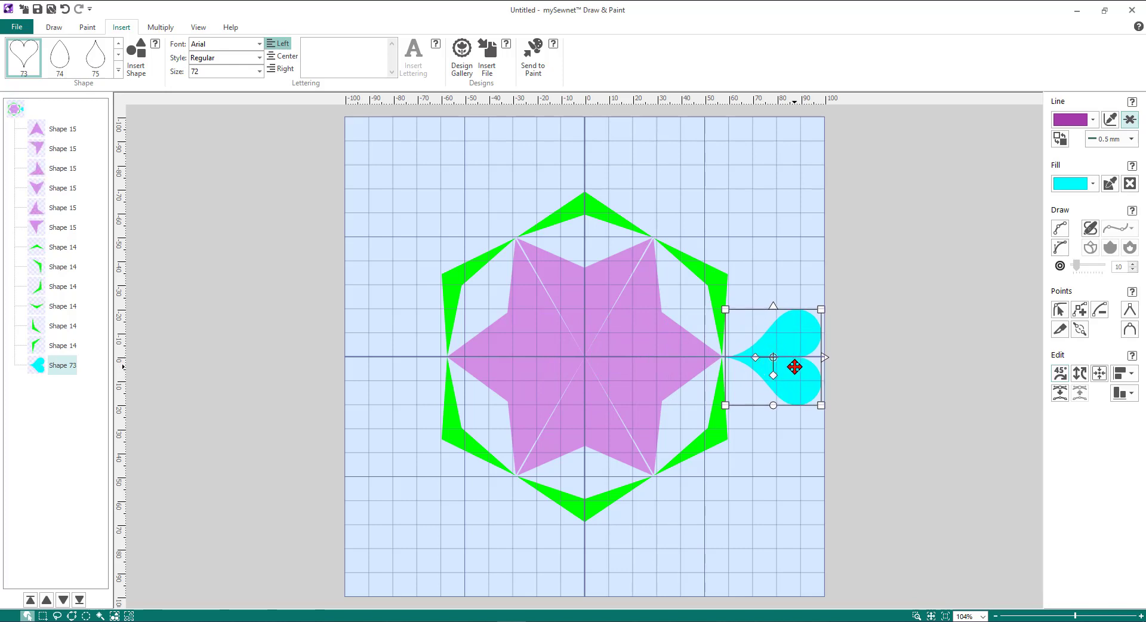
pyautogui.moveTo(794, 367); pyautogui.dragTo(796, 366)
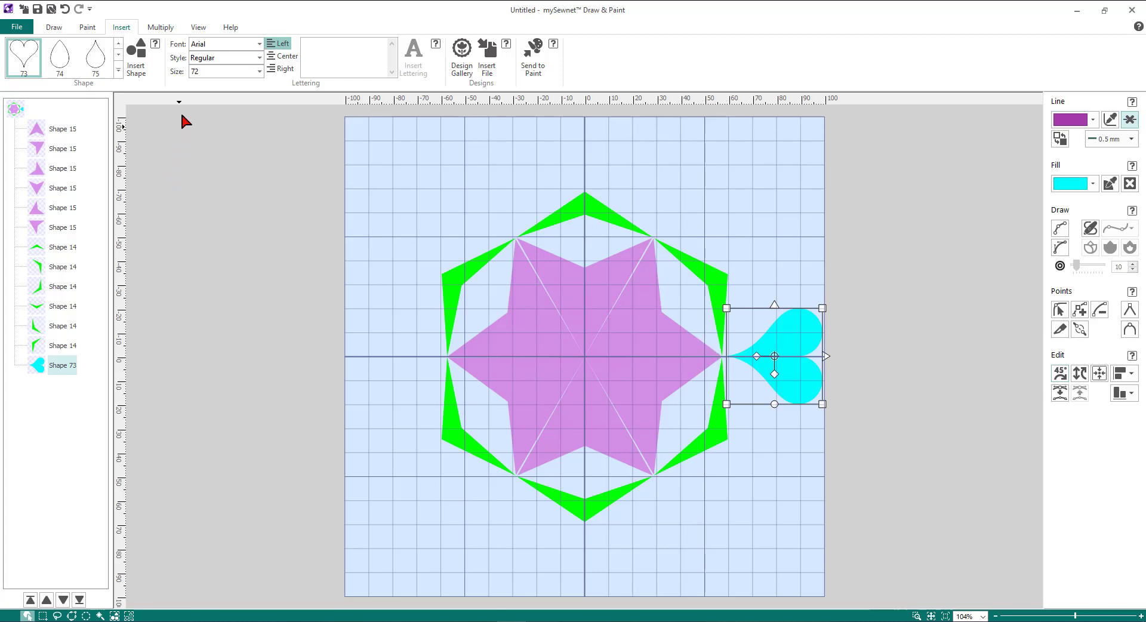
# Enable circular multiply with 6 repeats for the heart, fine-tune its gap to the star point, apply the multiply and deselect
pyautogui.click(169, 29)
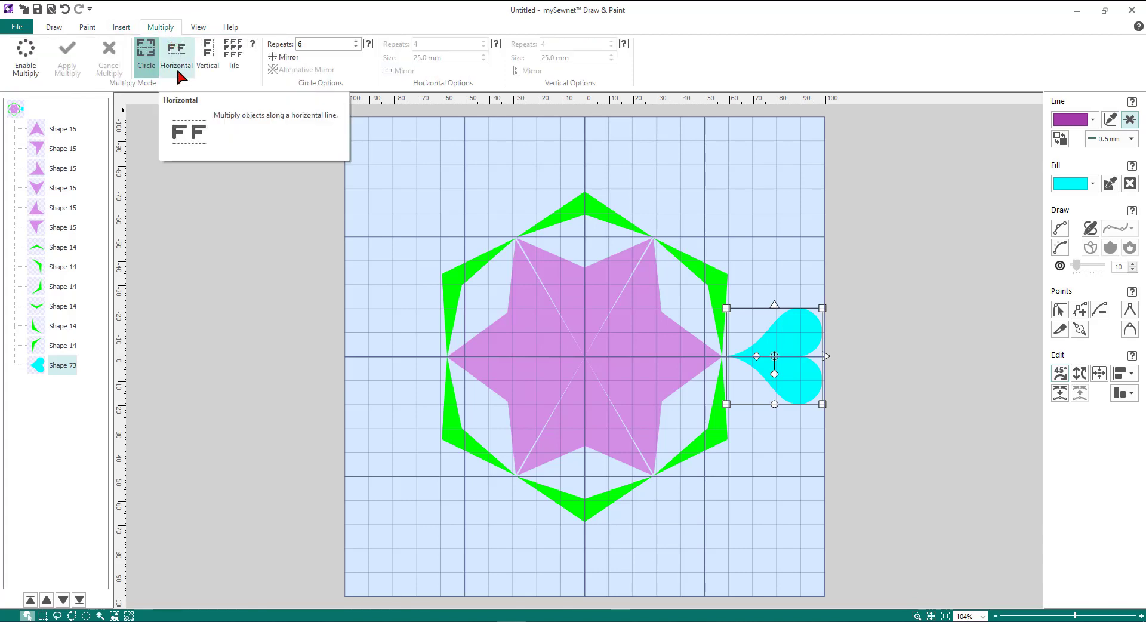
pyautogui.click(27, 61)
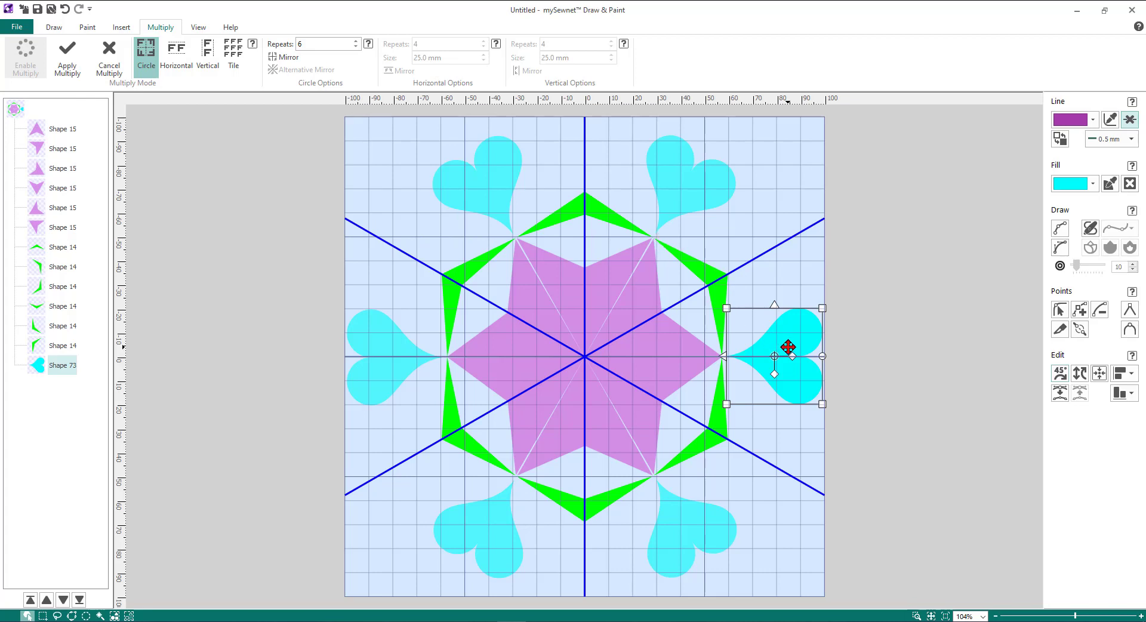
pyautogui.moveTo(788, 347); pyautogui.dragTo(786, 346)
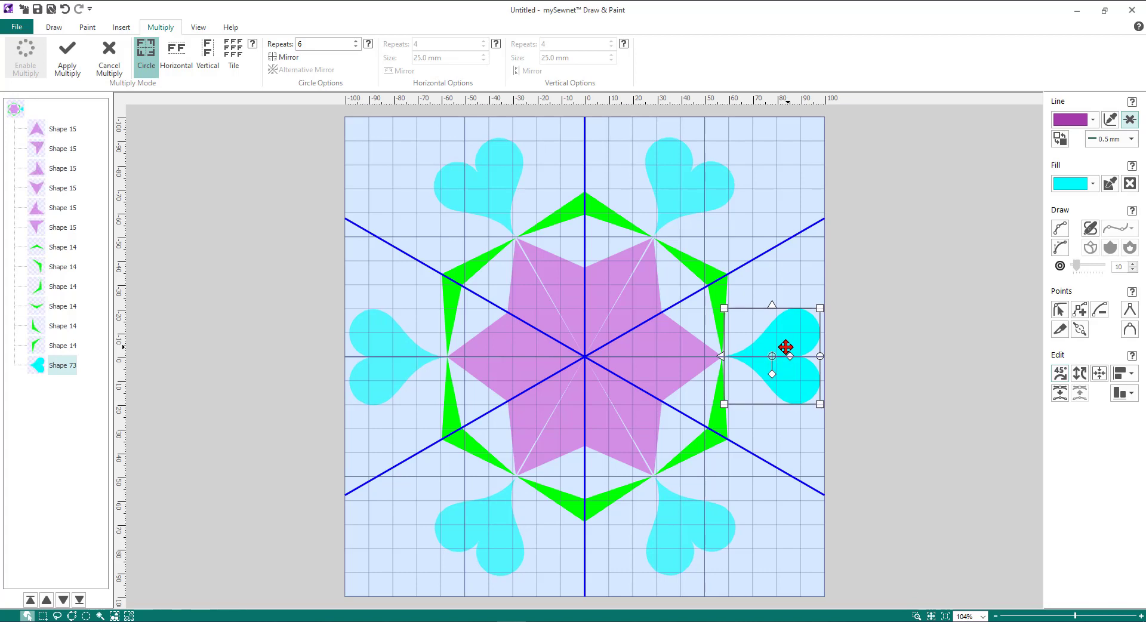
pyautogui.moveTo(785, 347); pyautogui.dragTo(788, 347)
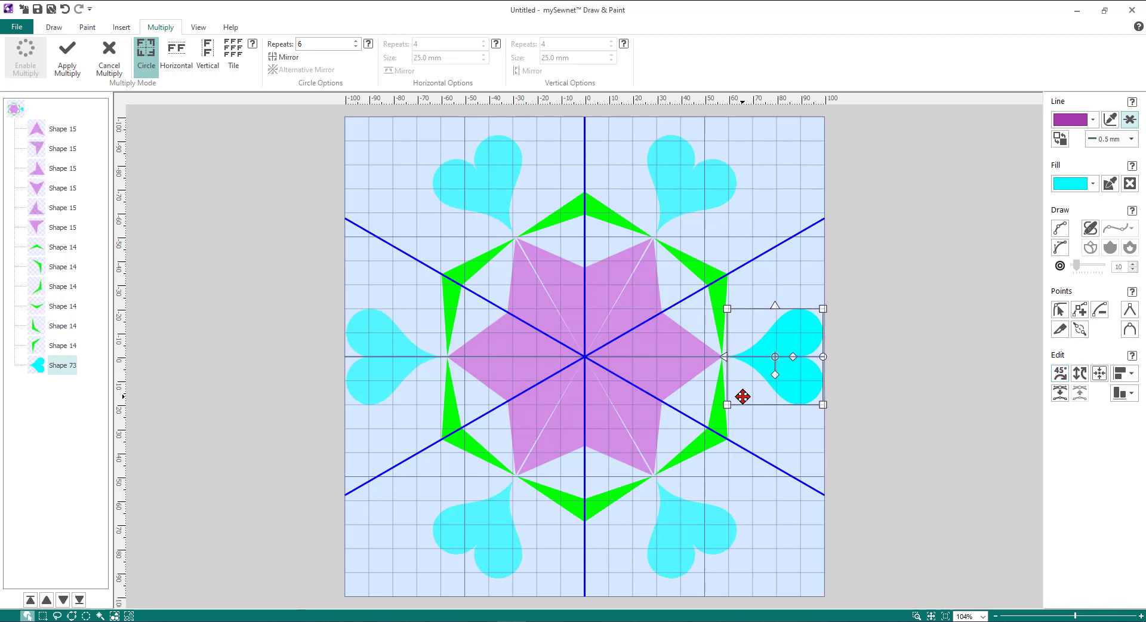
pyautogui.click(72, 67)
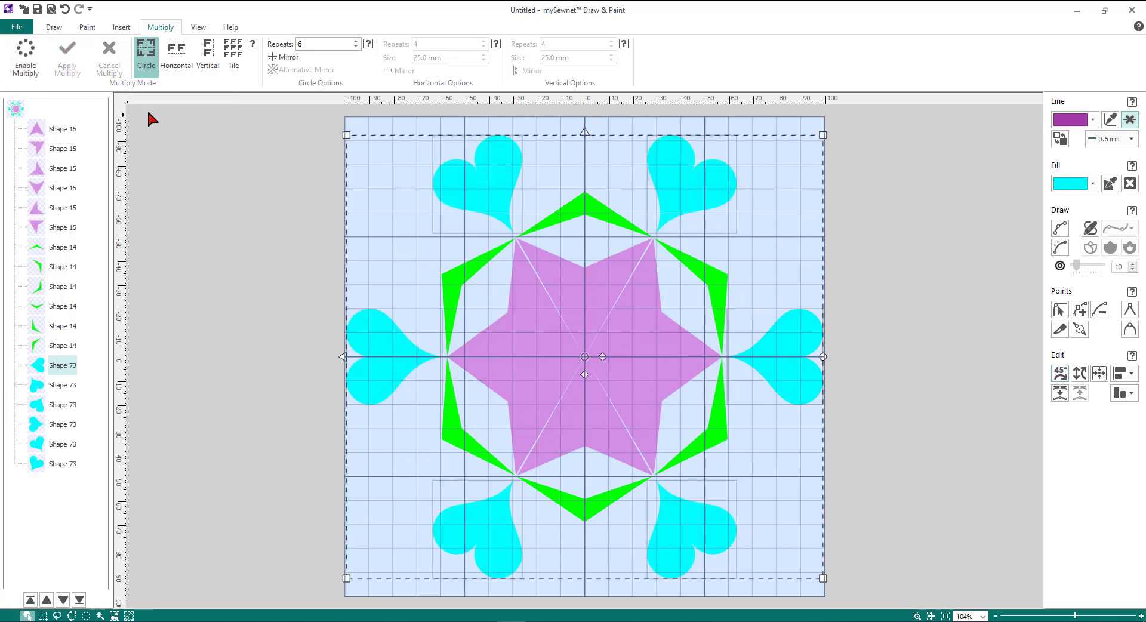
pyautogui.click(866, 257)
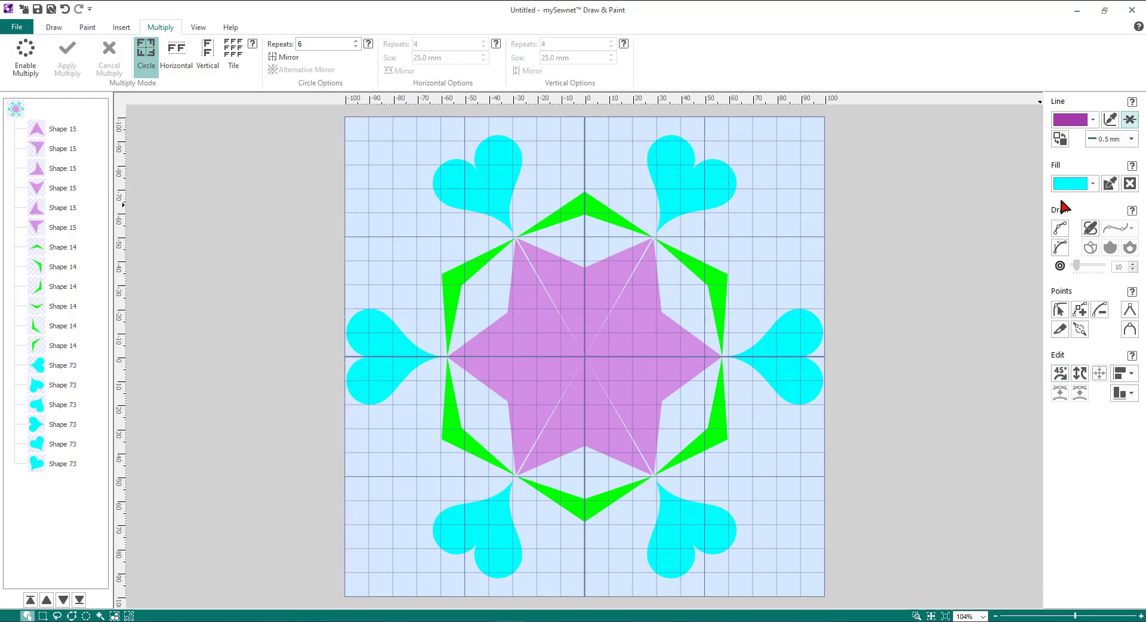
# Set the fill colour to golden yellow and insert shape 81, the slender S-curved shape with pointed ends
pyautogui.click(1094, 186)
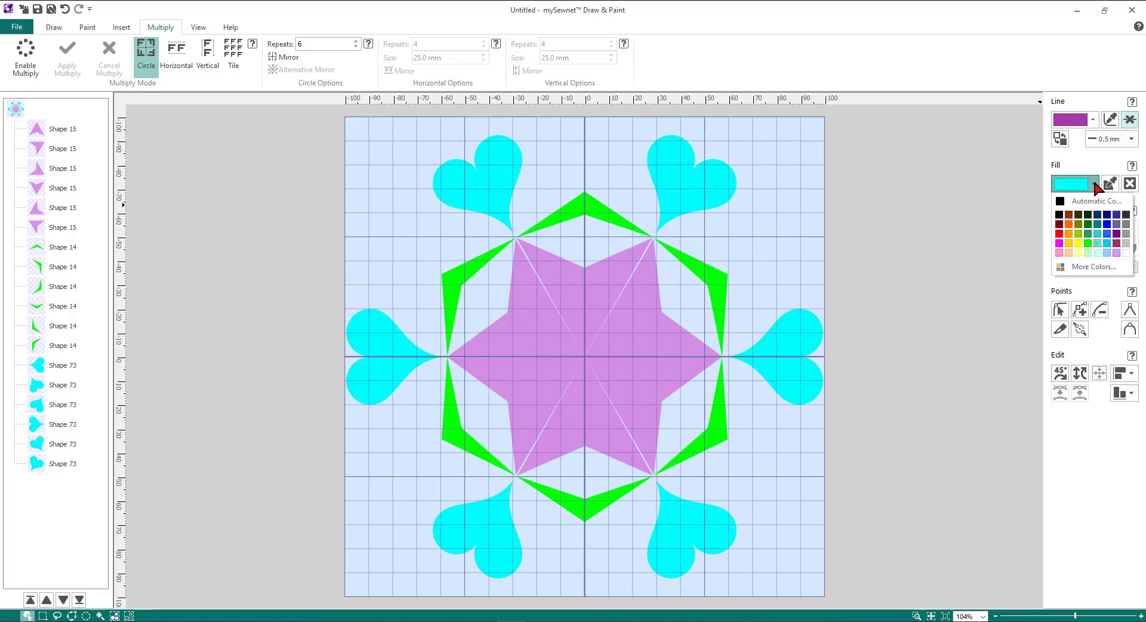
pyautogui.click(1069, 243)
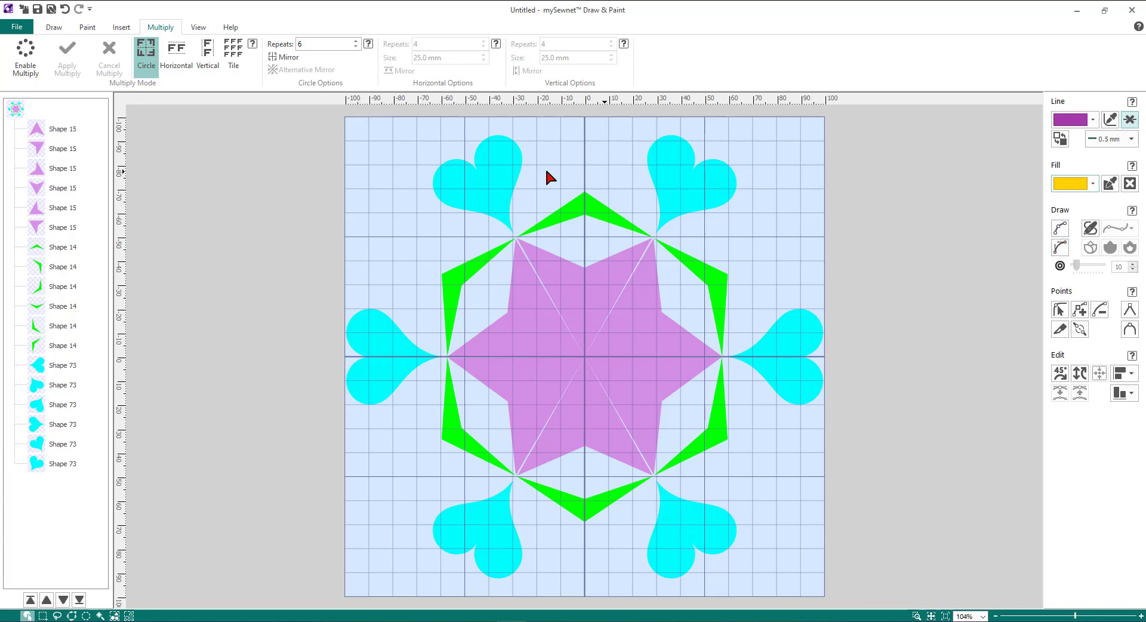
pyautogui.click(122, 27)
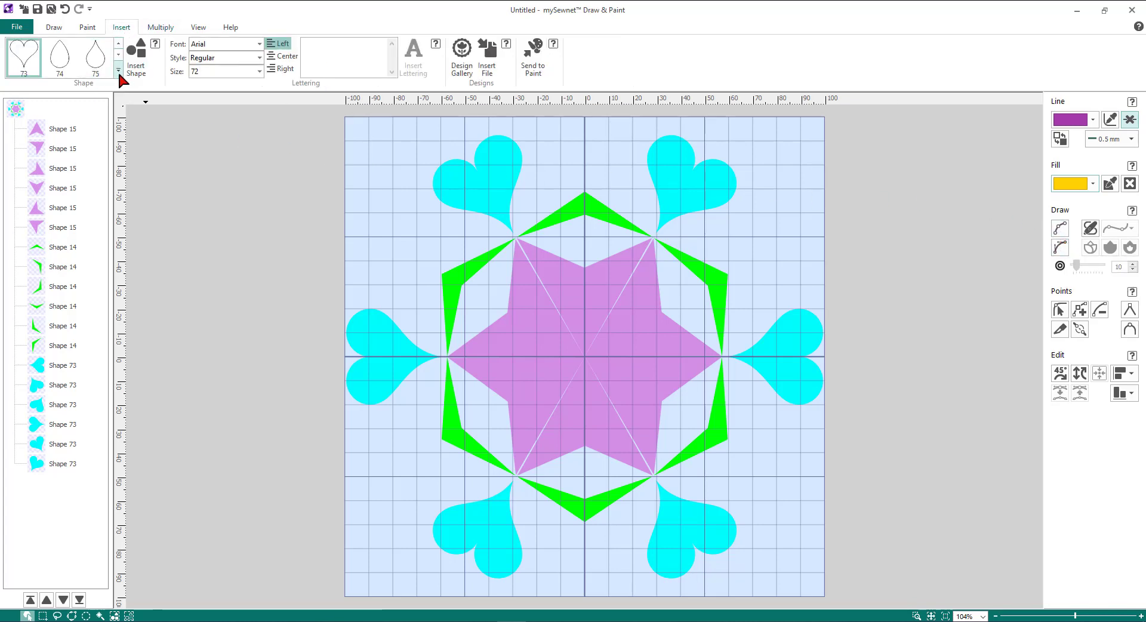
pyautogui.click(118, 70)
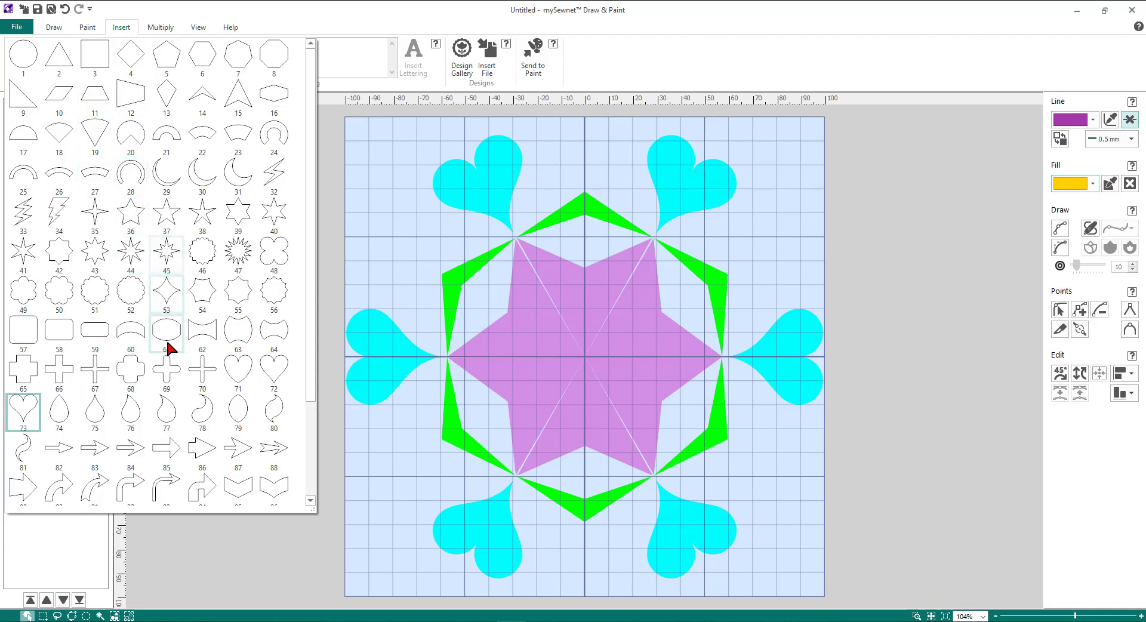
pyautogui.click(22, 451)
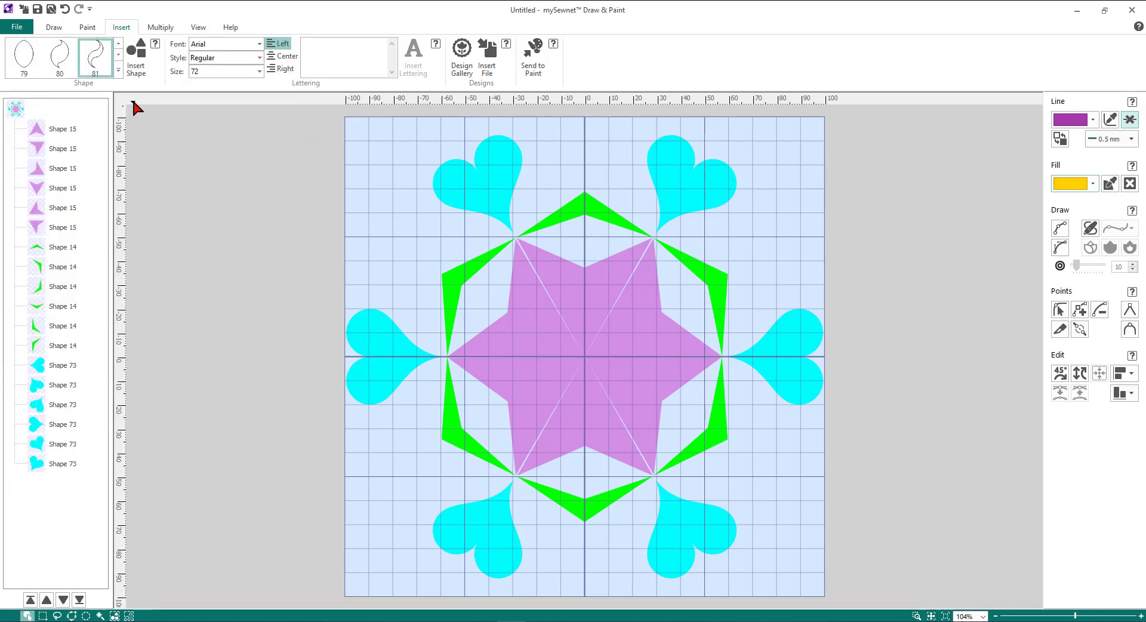
pyautogui.click(137, 60)
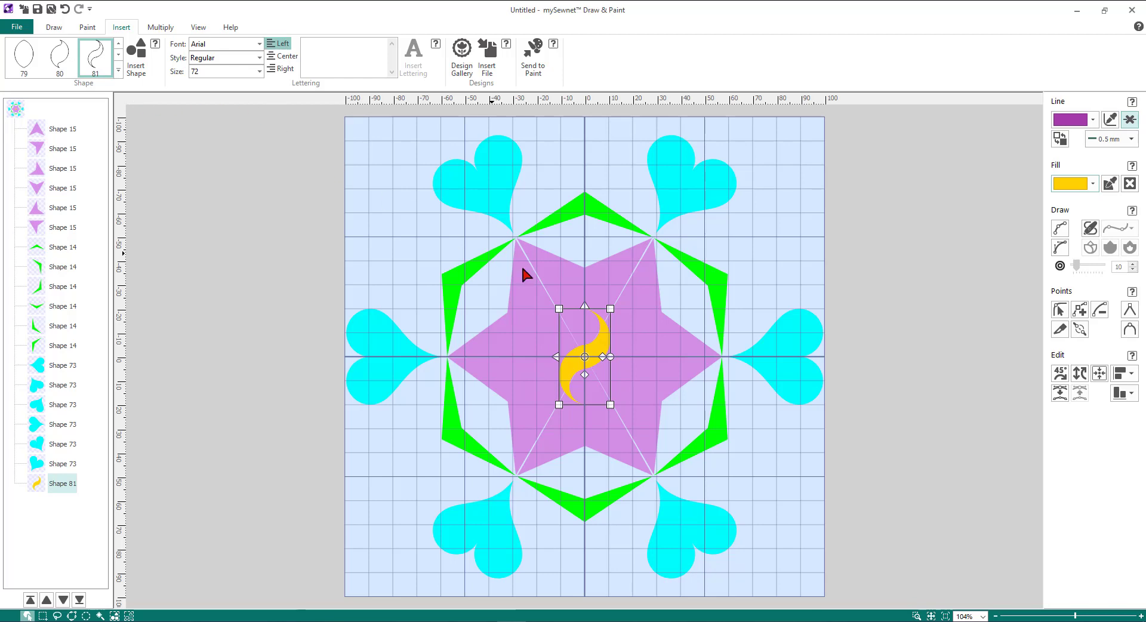
# Place the S-curve above the top chevron, rotated about 60° clockwise, and apply a 6-repeat circular multiply, leaving the copies deselected
pyautogui.moveTo(583, 334); pyautogui.dragTo(587, 145)
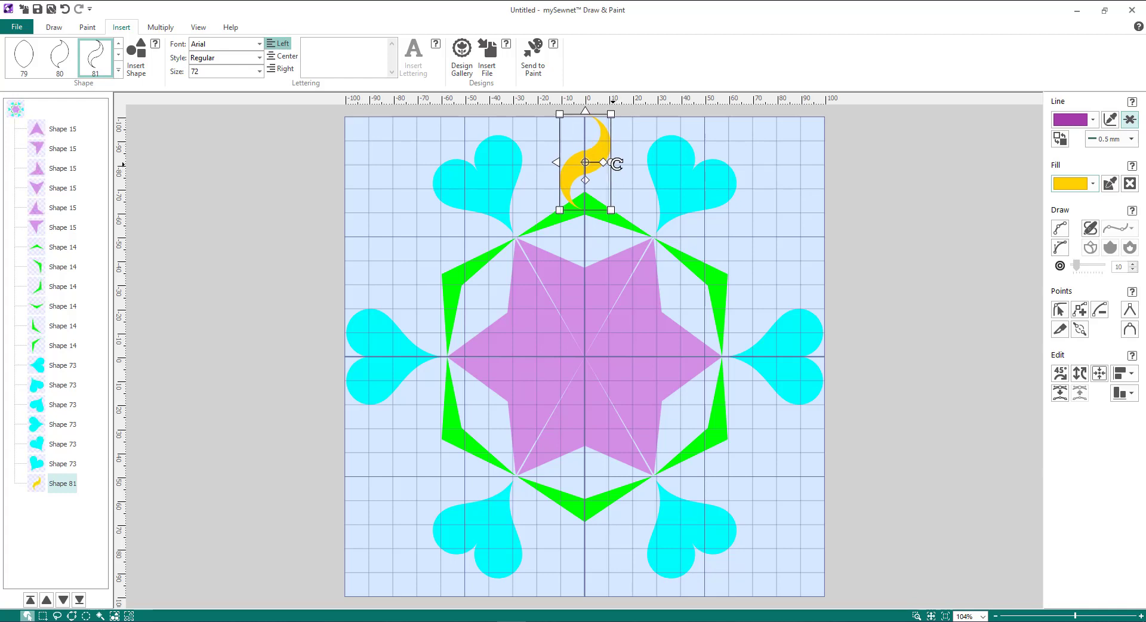
pyautogui.moveTo(617, 164); pyautogui.dragTo(599, 185)
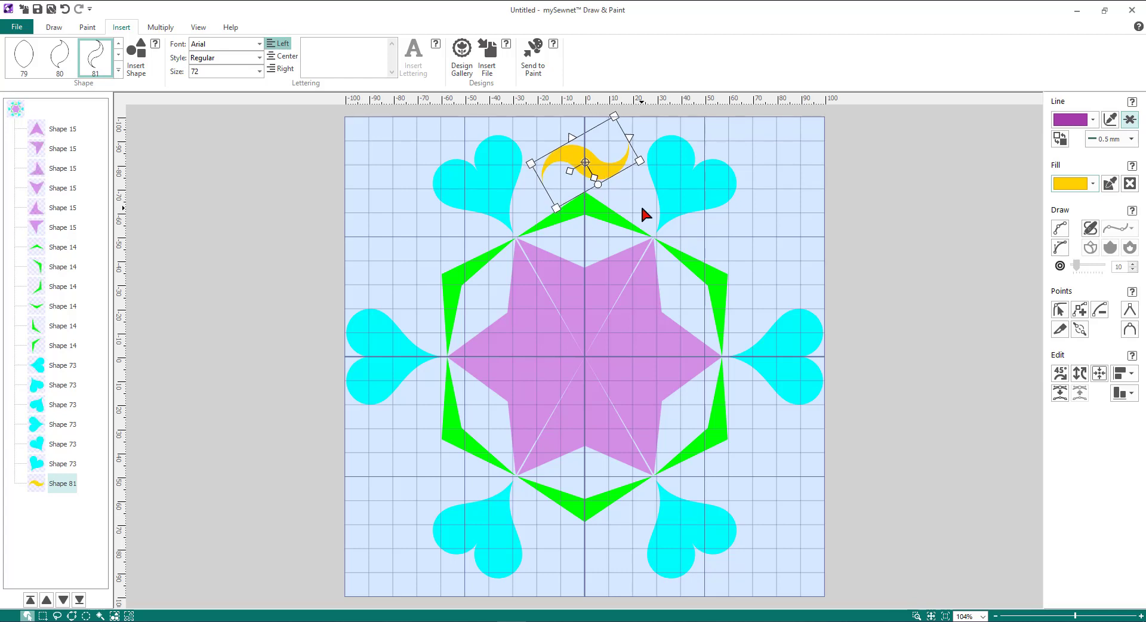
pyautogui.click(161, 28)
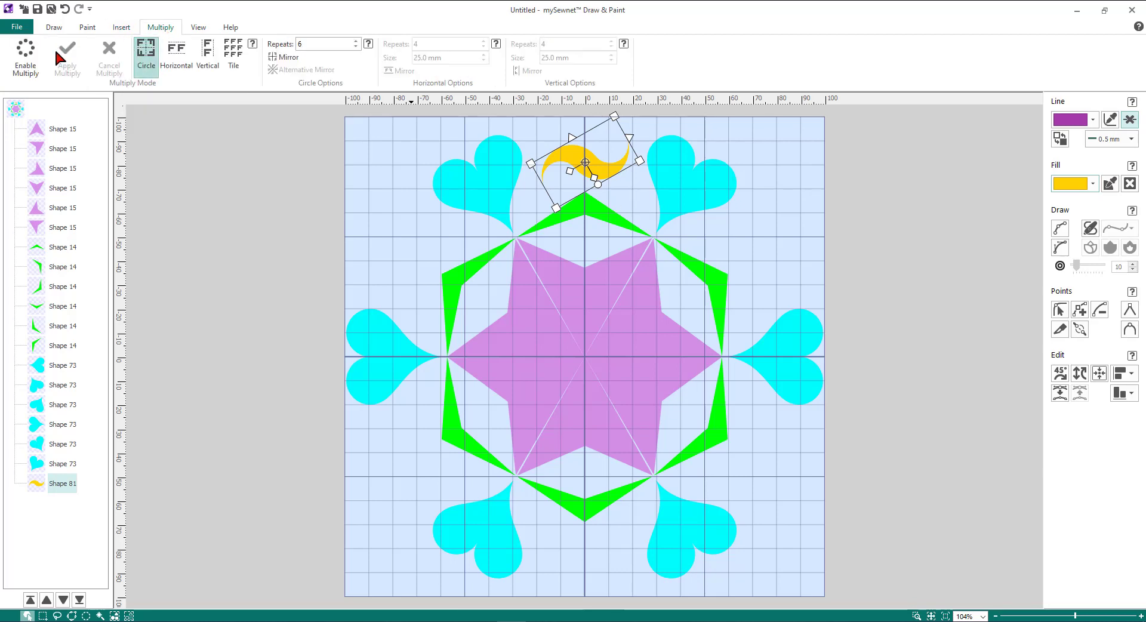
pyautogui.click(27, 65)
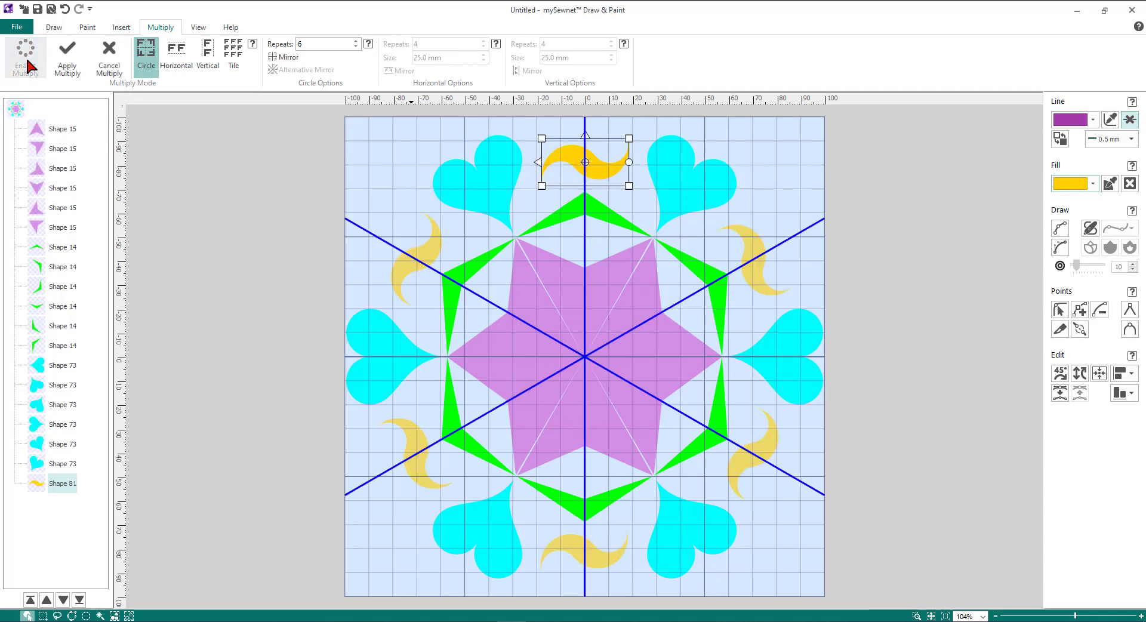
pyautogui.click(69, 67)
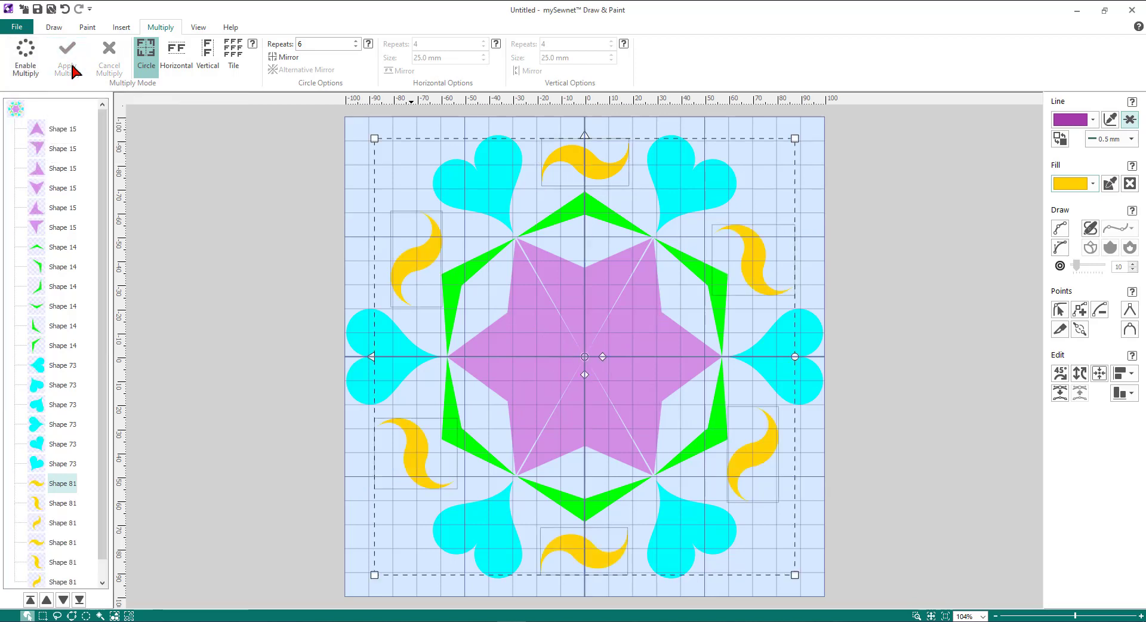
pyautogui.click(358, 218)
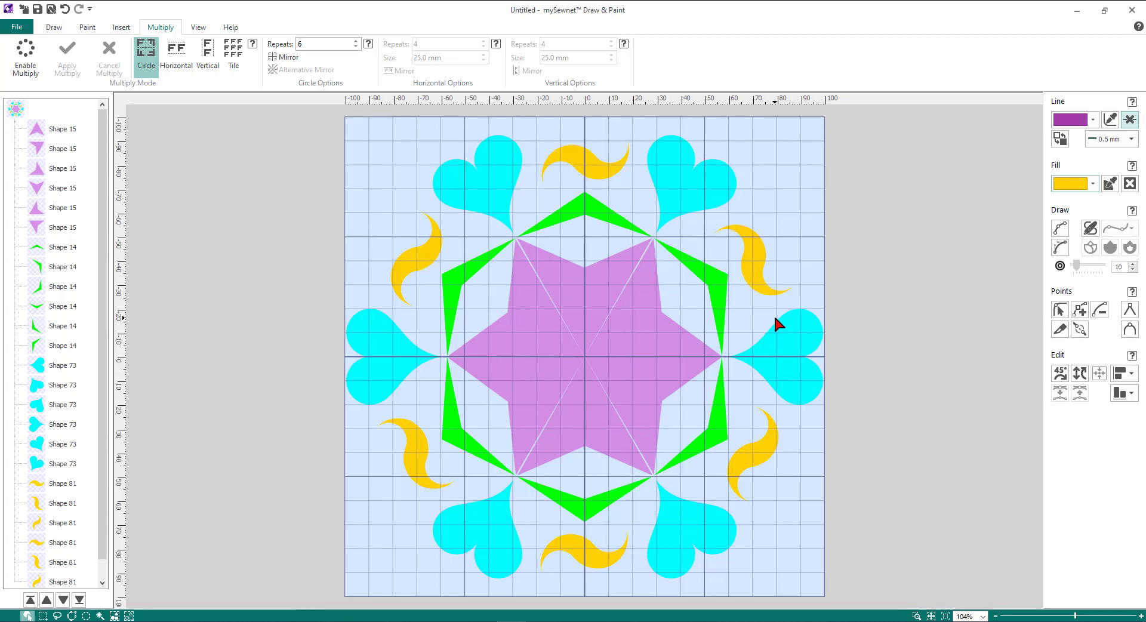
# Turn off the fill and set the line to black with a thickness of 1.5 mm
pyautogui.click(1130, 184)
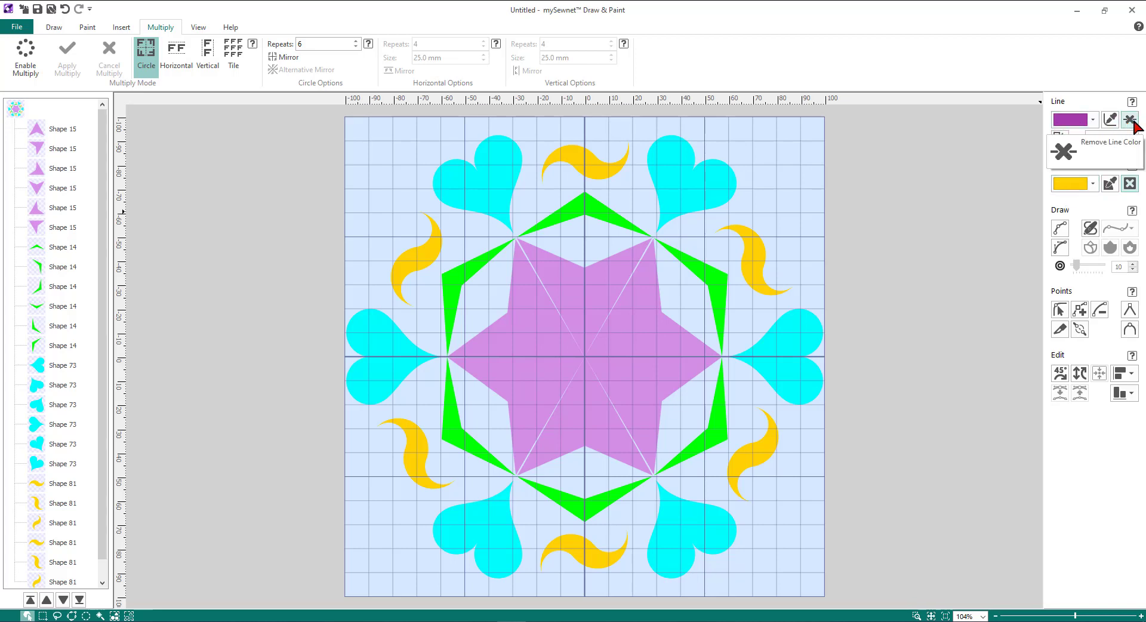
pyautogui.click(1092, 120)
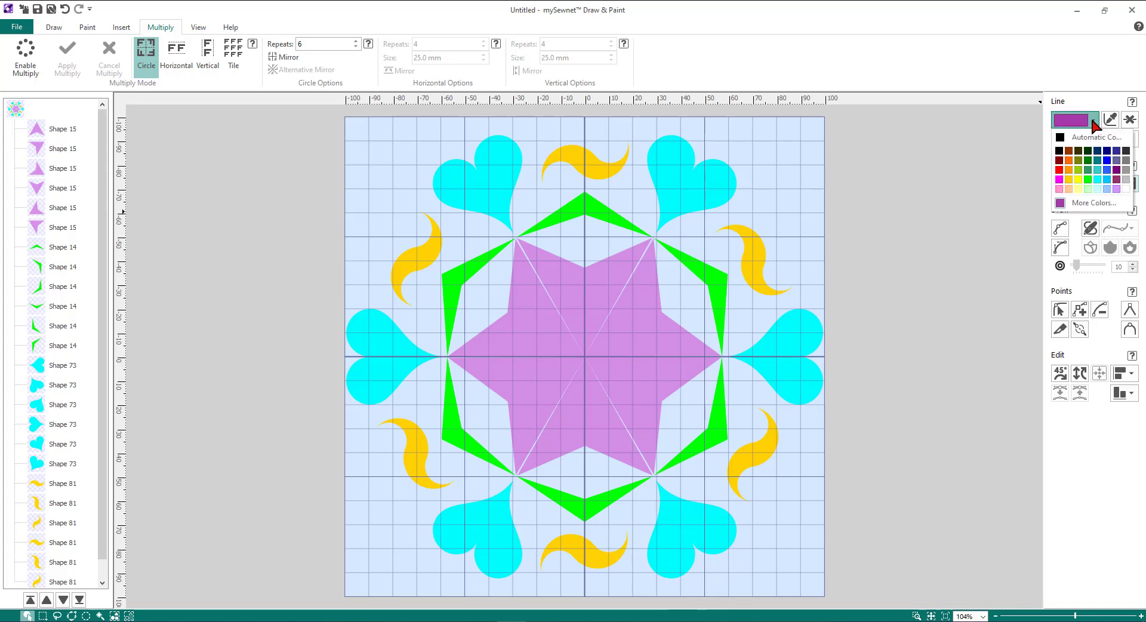
pyautogui.click(1058, 151)
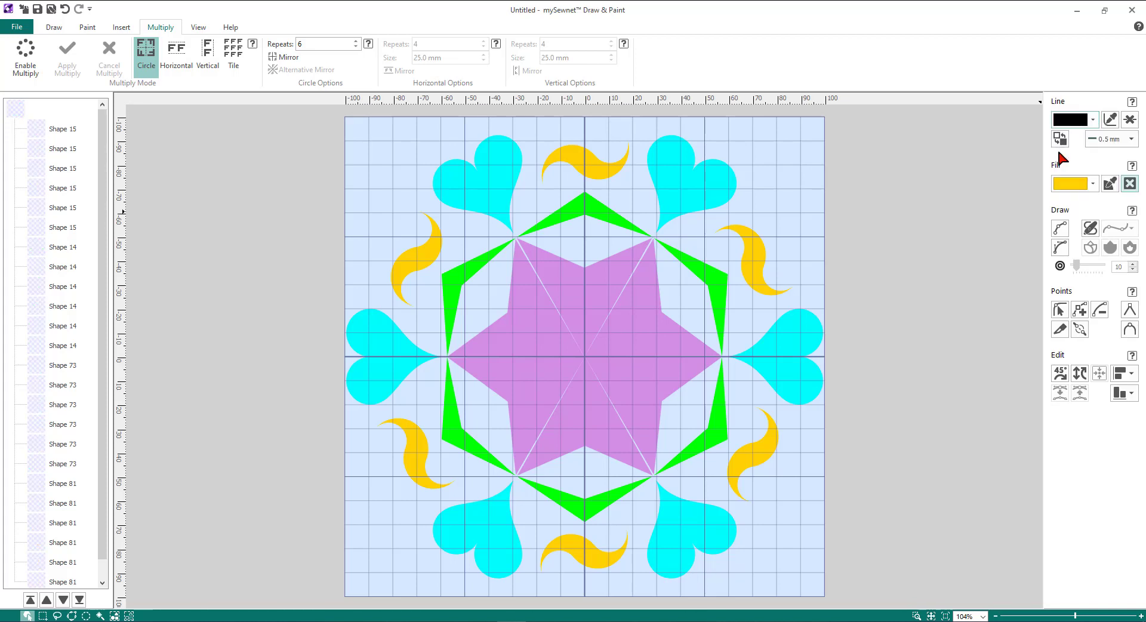
pyautogui.click(1131, 139)
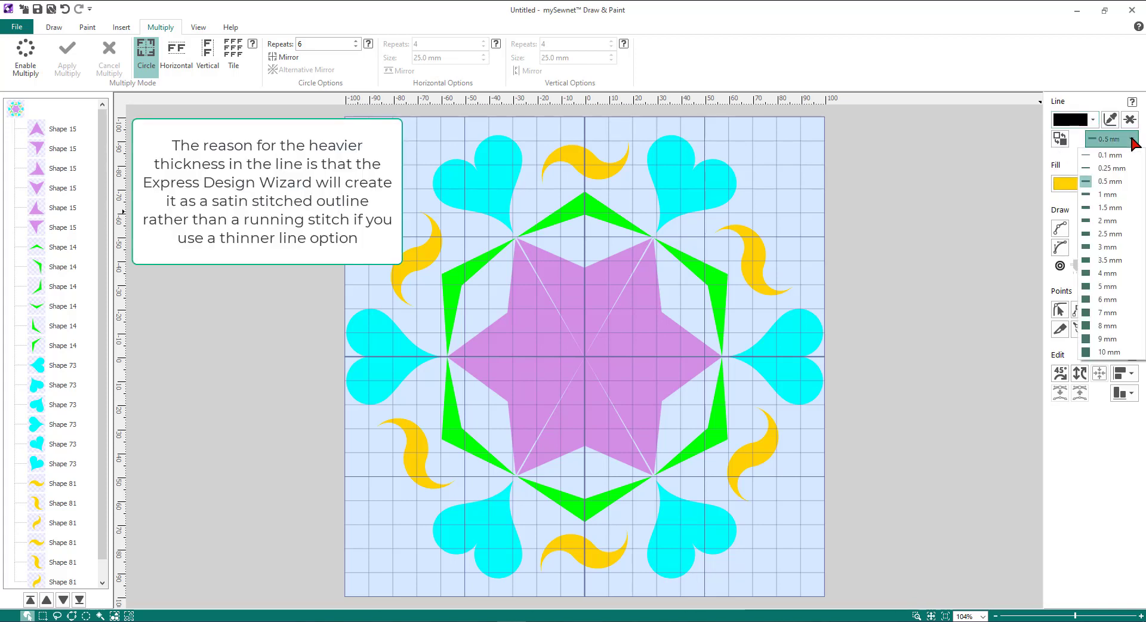
pyautogui.click(1108, 208)
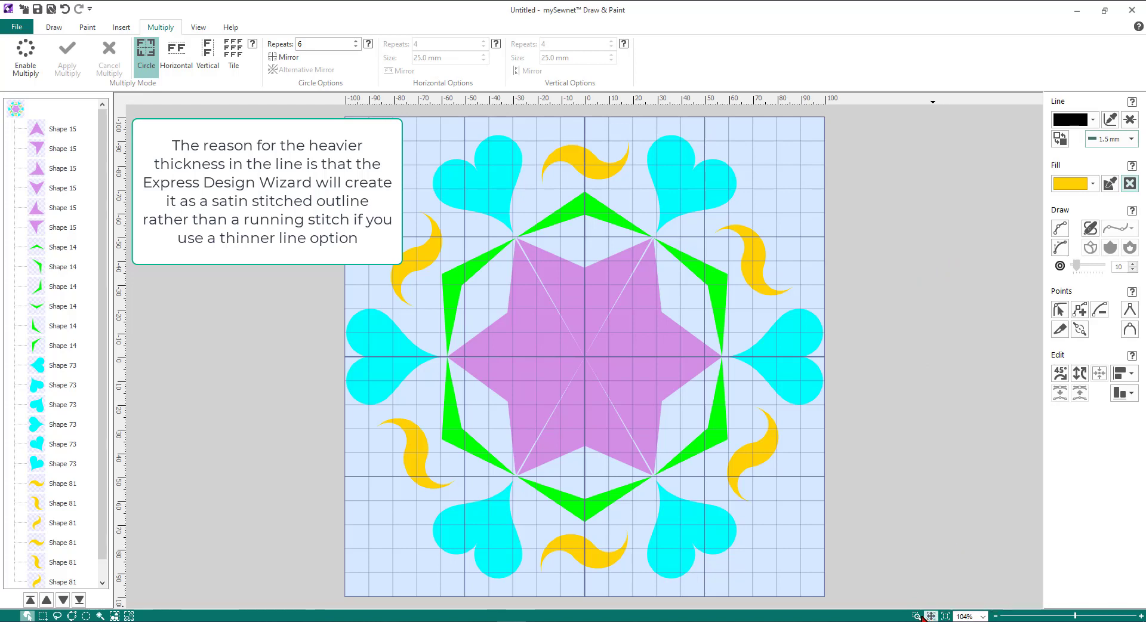
# Draw a closed straight-line outline around the purple star through all its points and inner corners, starting at the upper-left point
pyautogui.click(916, 615)
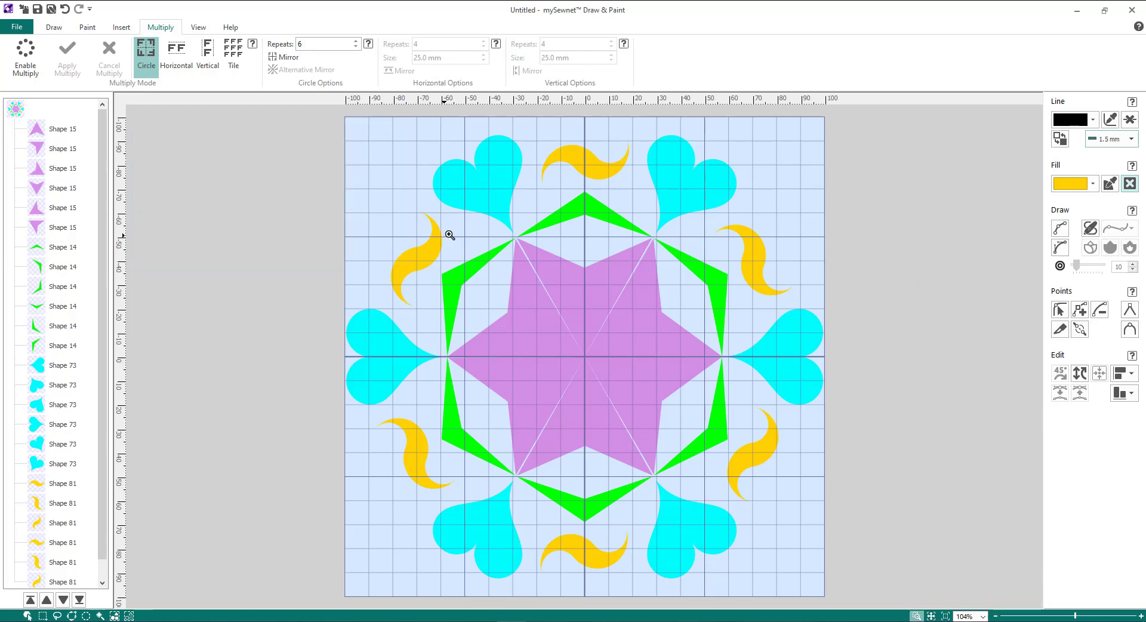
pyautogui.moveTo(449, 221); pyautogui.dragTo(731, 501)
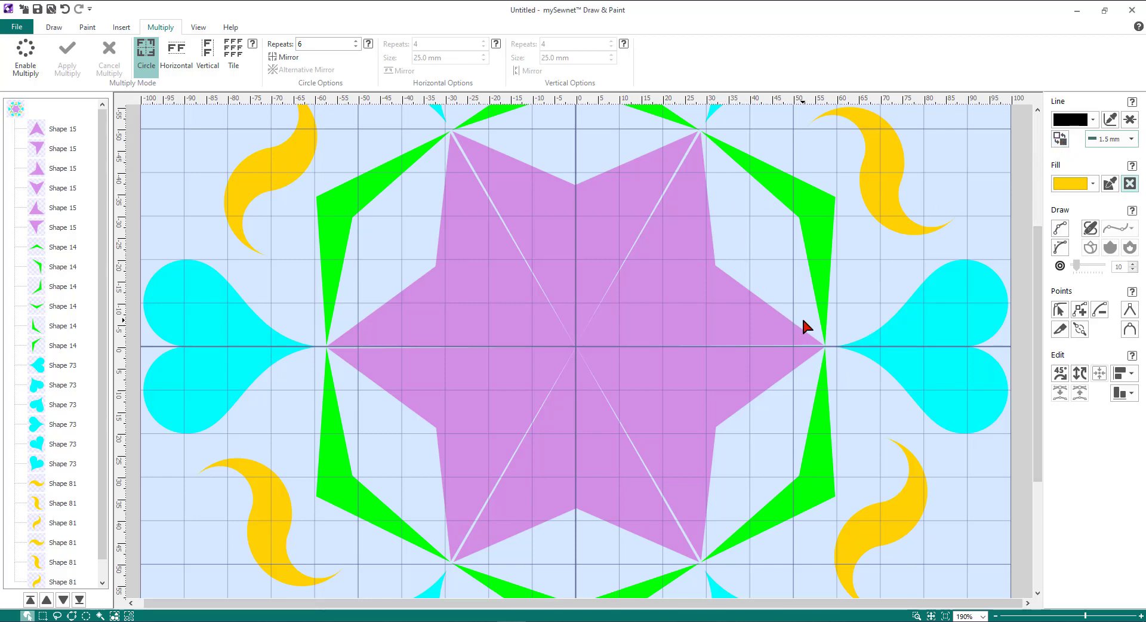
pyautogui.click(1059, 231)
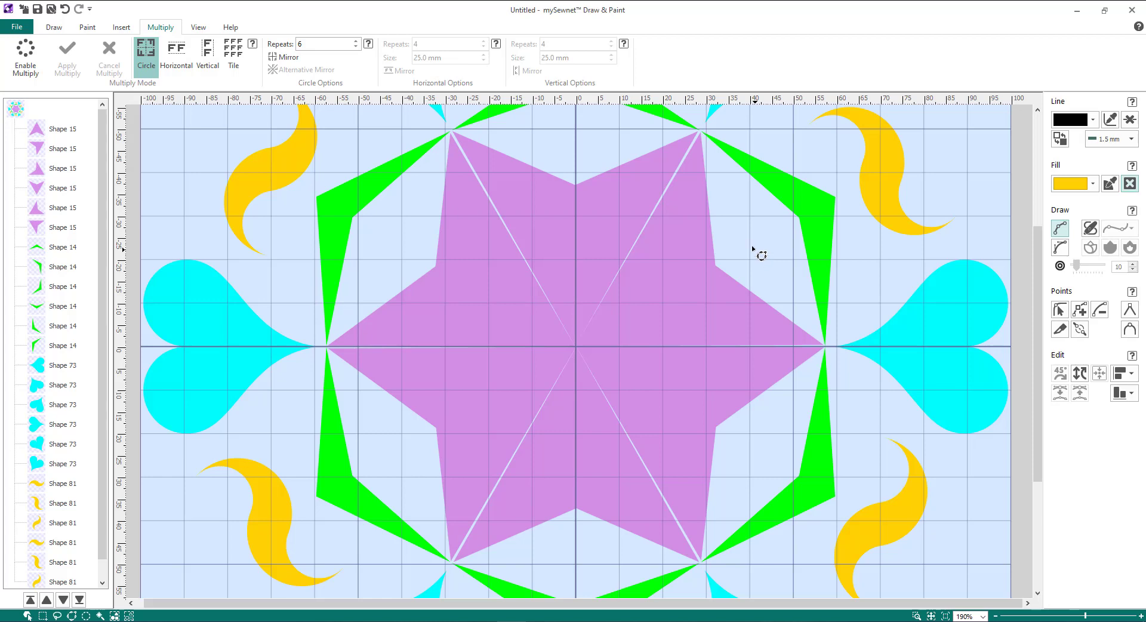
pyautogui.click(452, 132)
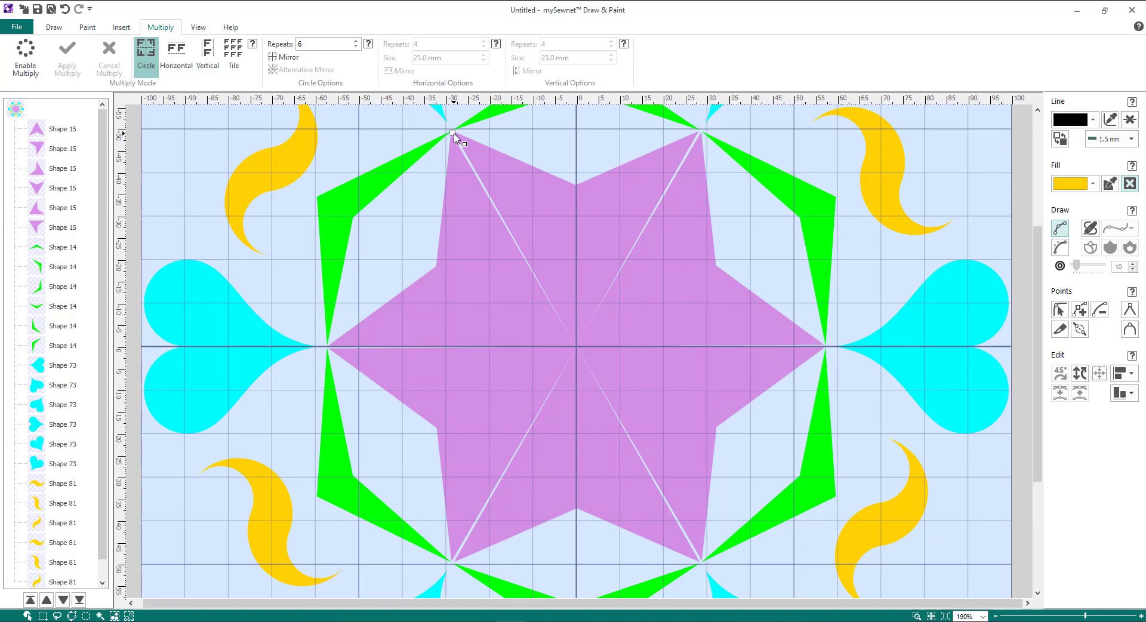
pyautogui.click(576, 186)
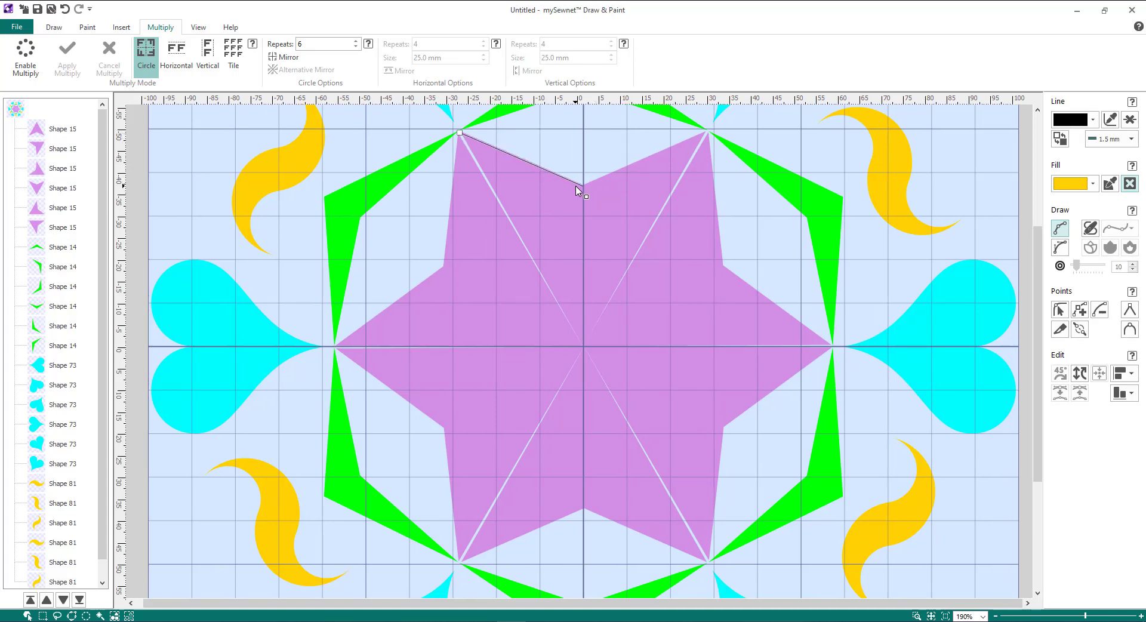
pyautogui.click(700, 132)
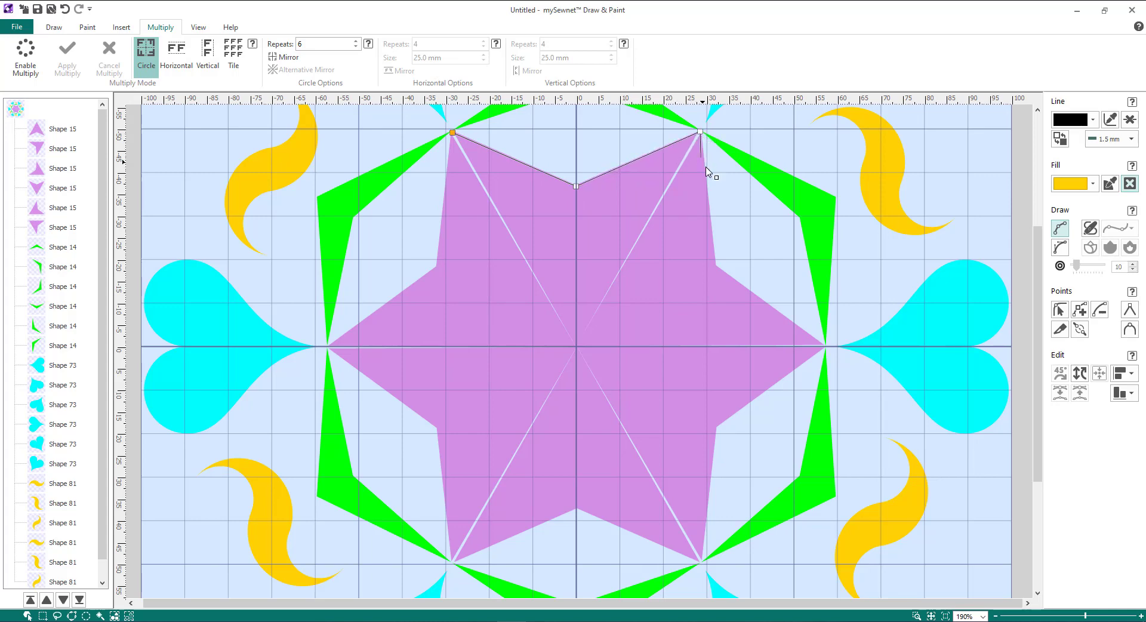
pyautogui.click(717, 266)
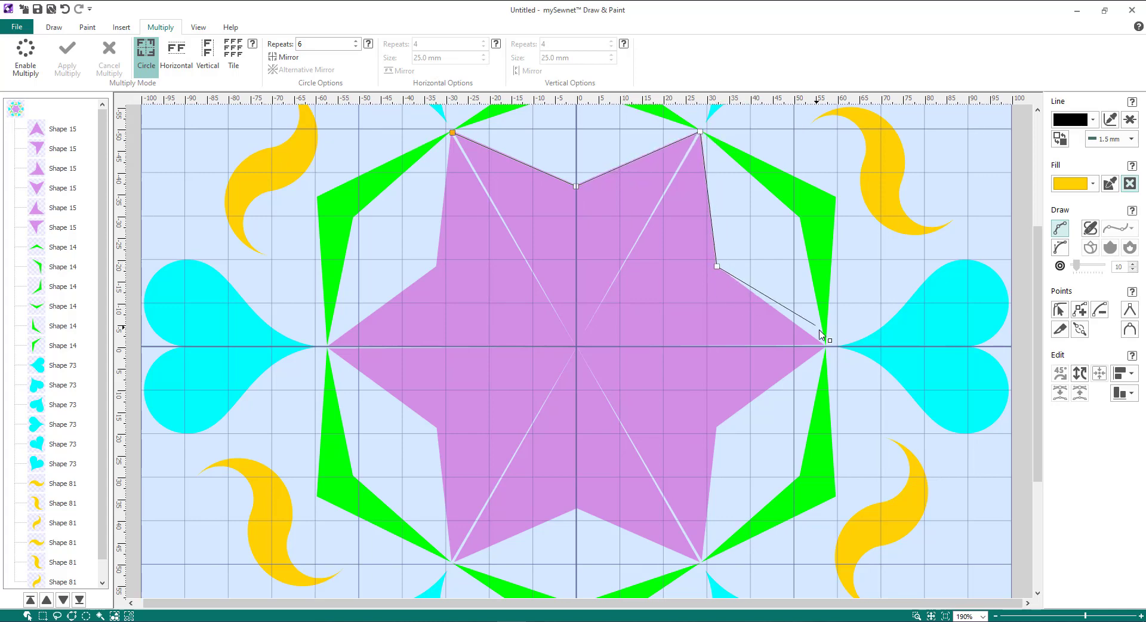
pyautogui.click(825, 348)
pyautogui.click(717, 427)
pyautogui.click(702, 561)
pyautogui.click(578, 508)
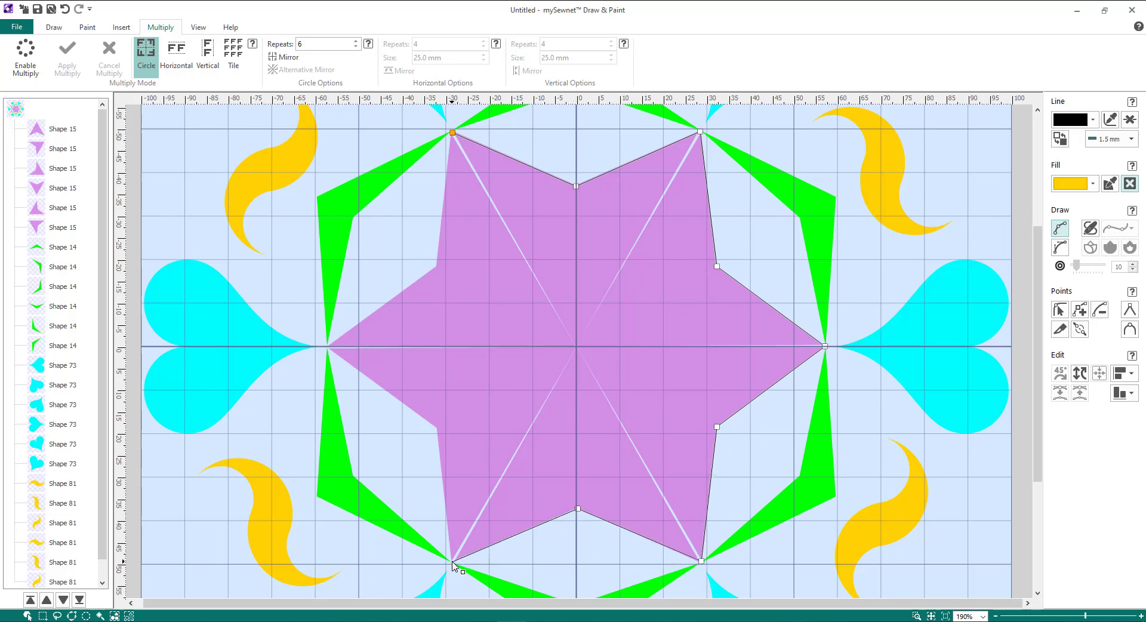
pyautogui.click(452, 562)
pyautogui.click(438, 428)
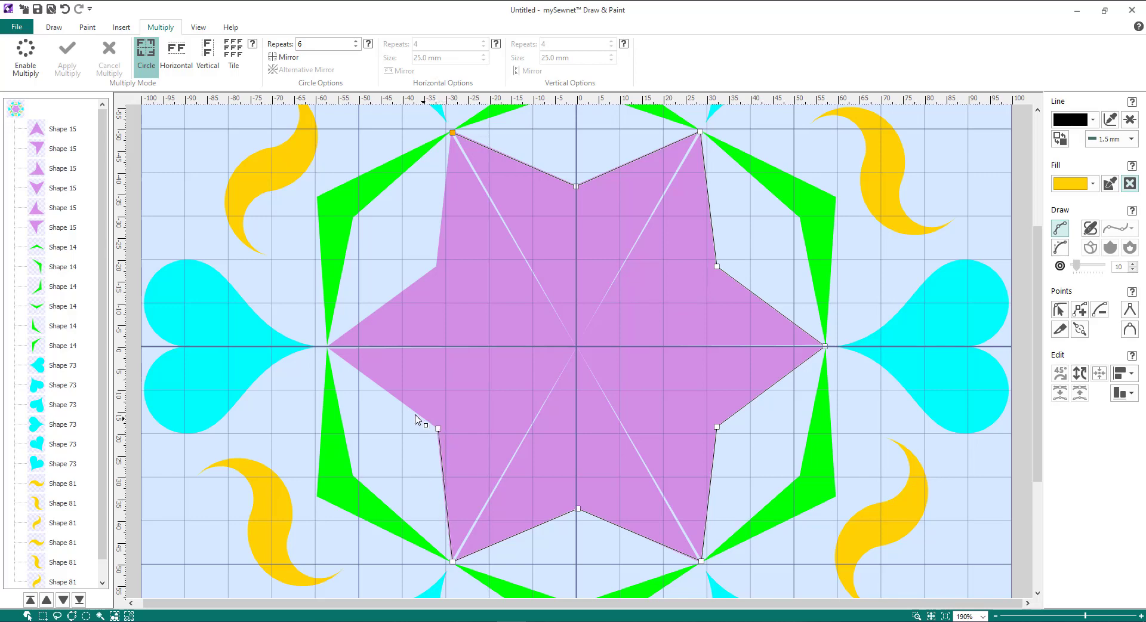
pyautogui.click(329, 347)
pyautogui.click(437, 268)
pyautogui.click(453, 134)
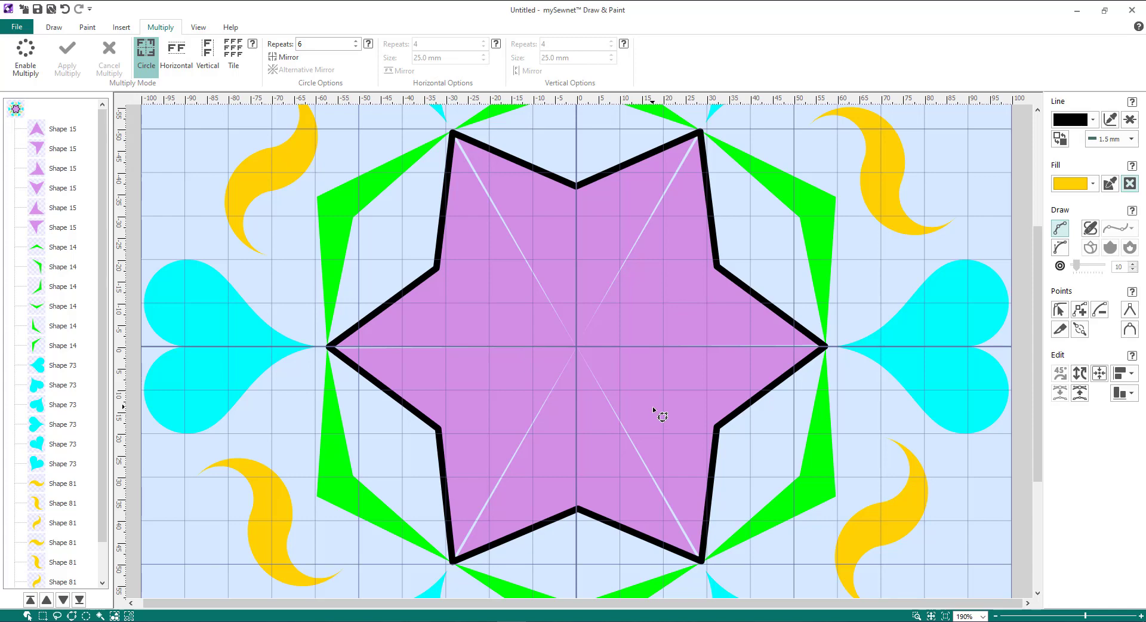
# Draw a closed straight-line outline along the inner edges of the six green chevrons, passing through the star's points and the chevrons' inner corners
pyautogui.scroll(-2, 654, 410)
pyautogui.scroll(2, 722, 424)
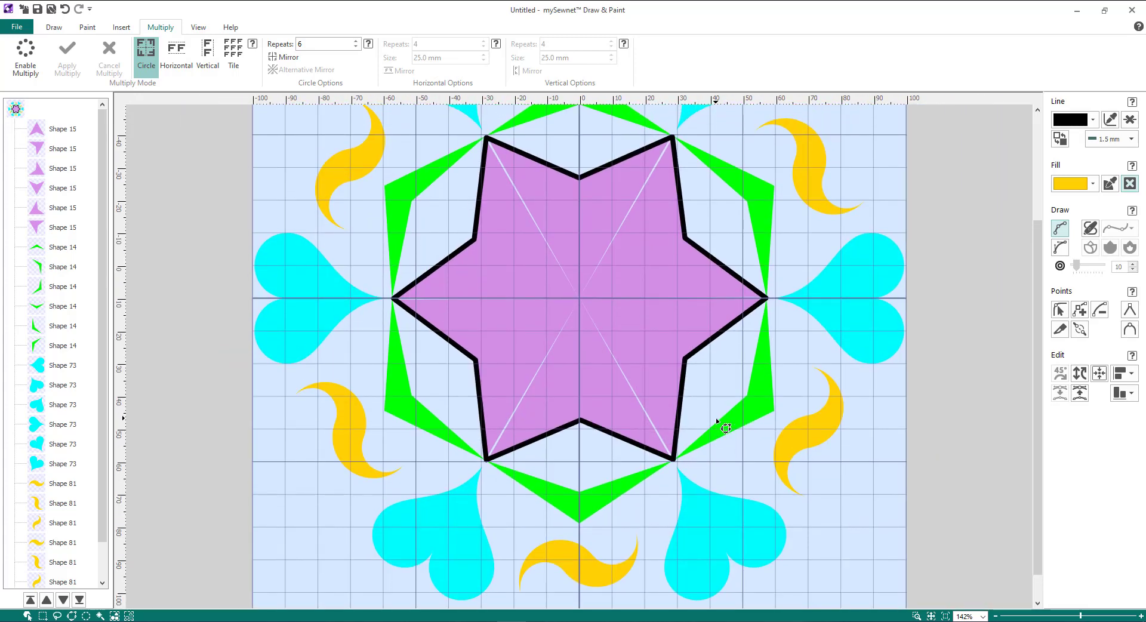
pyautogui.scroll(3, 718, 422)
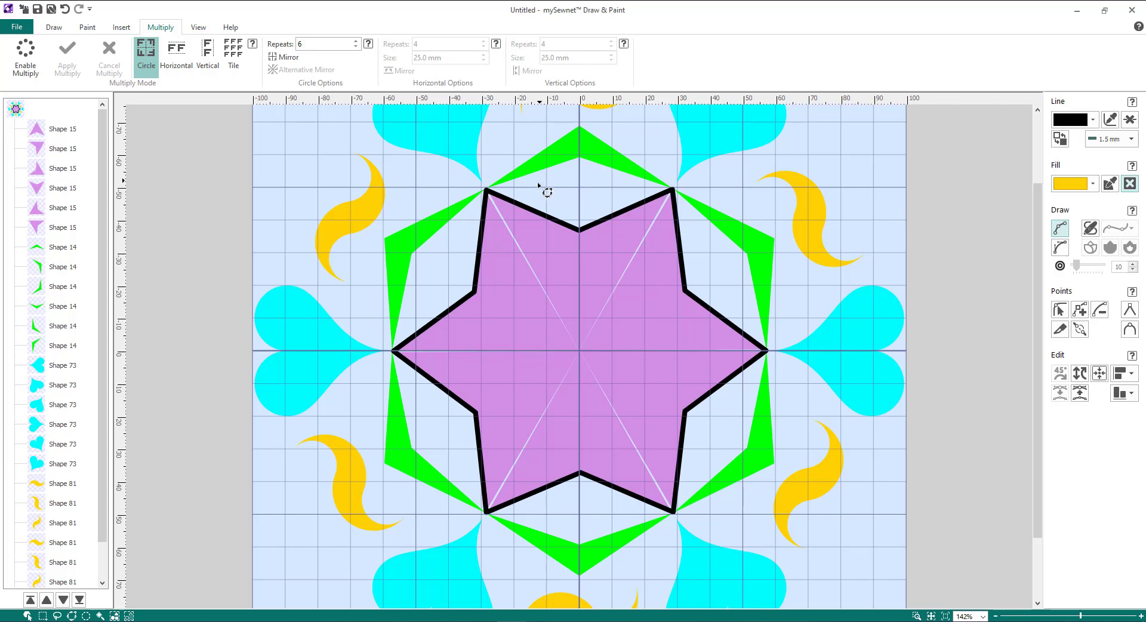
pyautogui.click(487, 191)
pyautogui.click(579, 158)
pyautogui.click(673, 189)
pyautogui.click(746, 252)
pyautogui.click(767, 350)
pyautogui.click(747, 447)
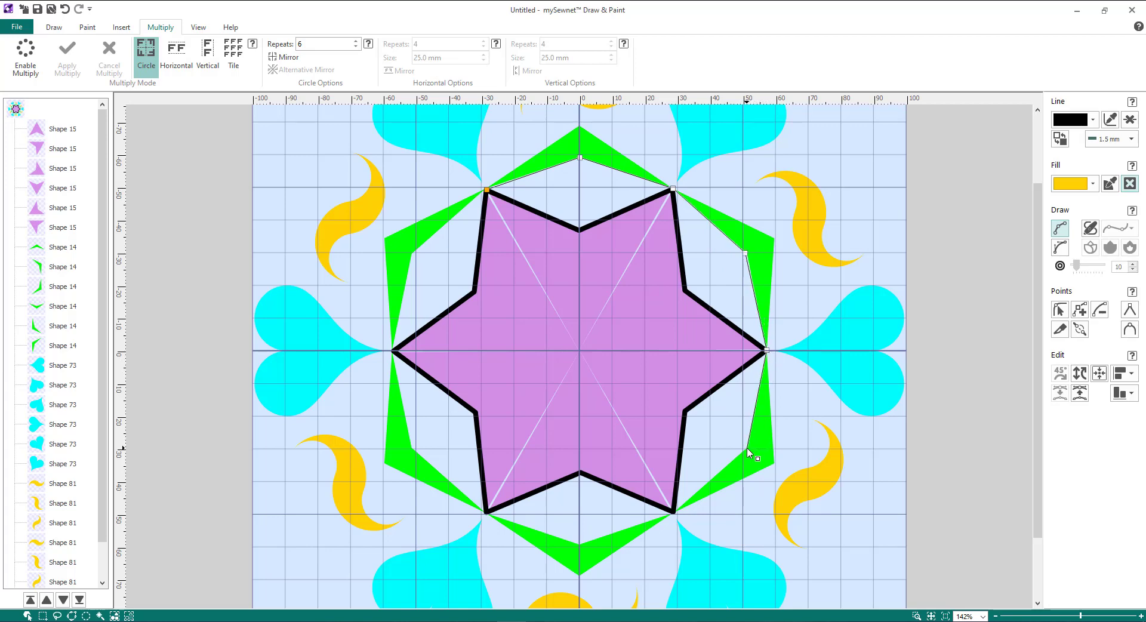
pyautogui.click(674, 511)
pyautogui.click(581, 543)
pyautogui.click(488, 512)
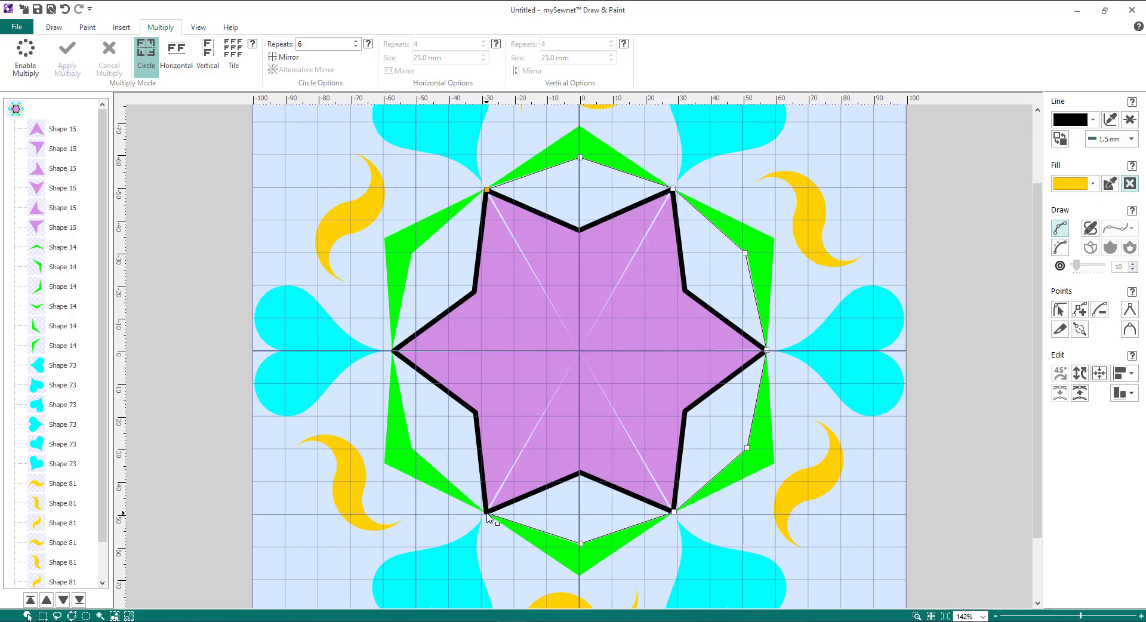
pyautogui.click(412, 447)
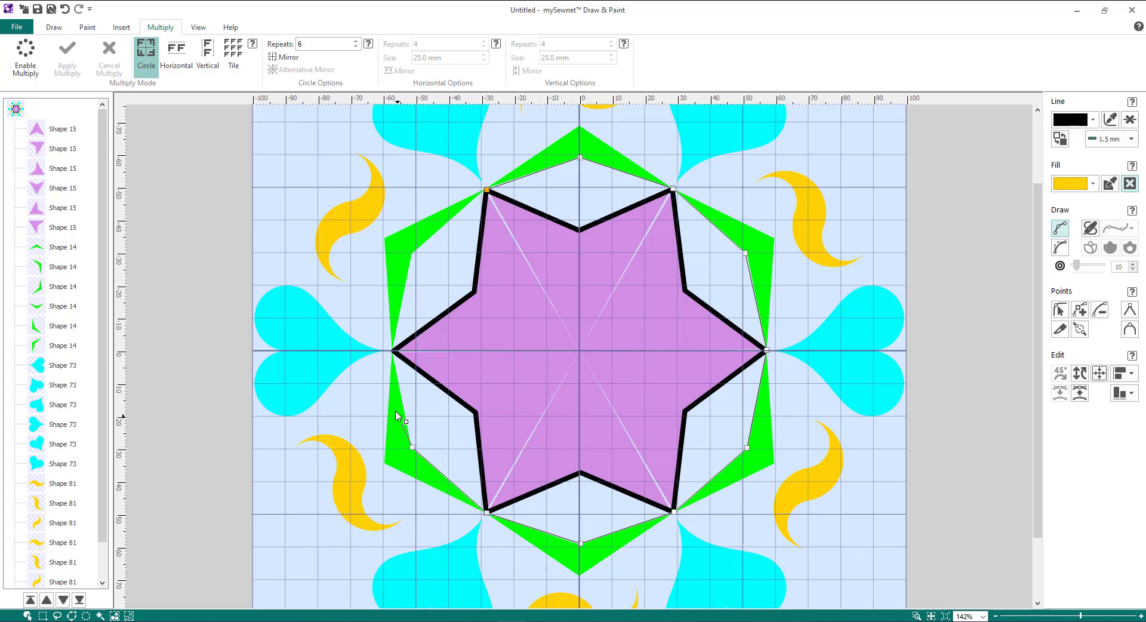
pyautogui.click(393, 351)
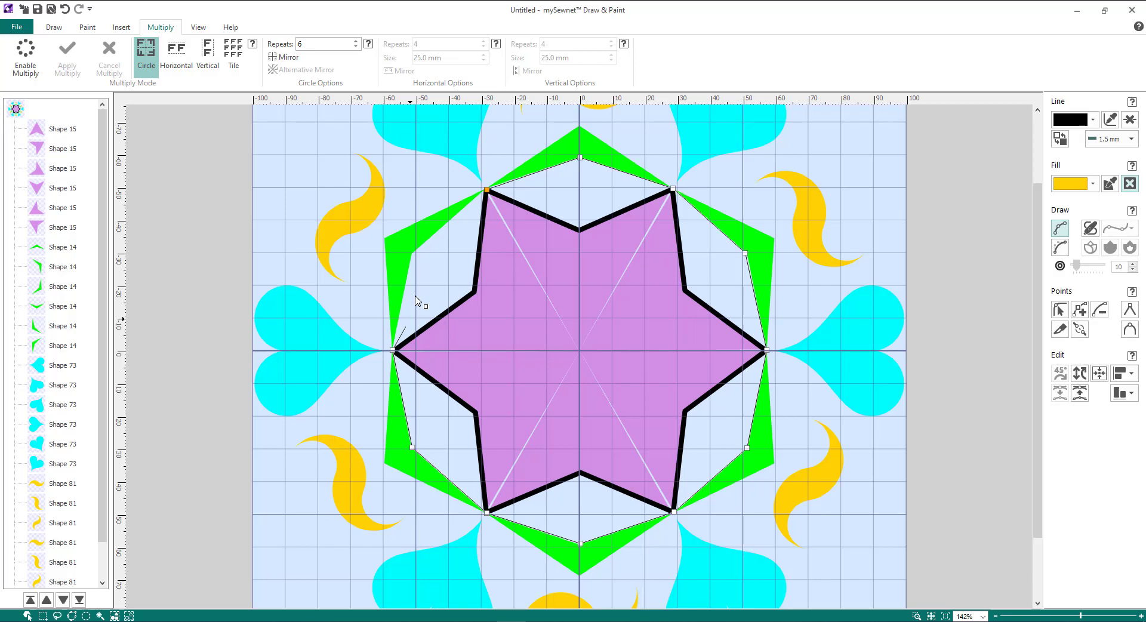
pyautogui.click(412, 253)
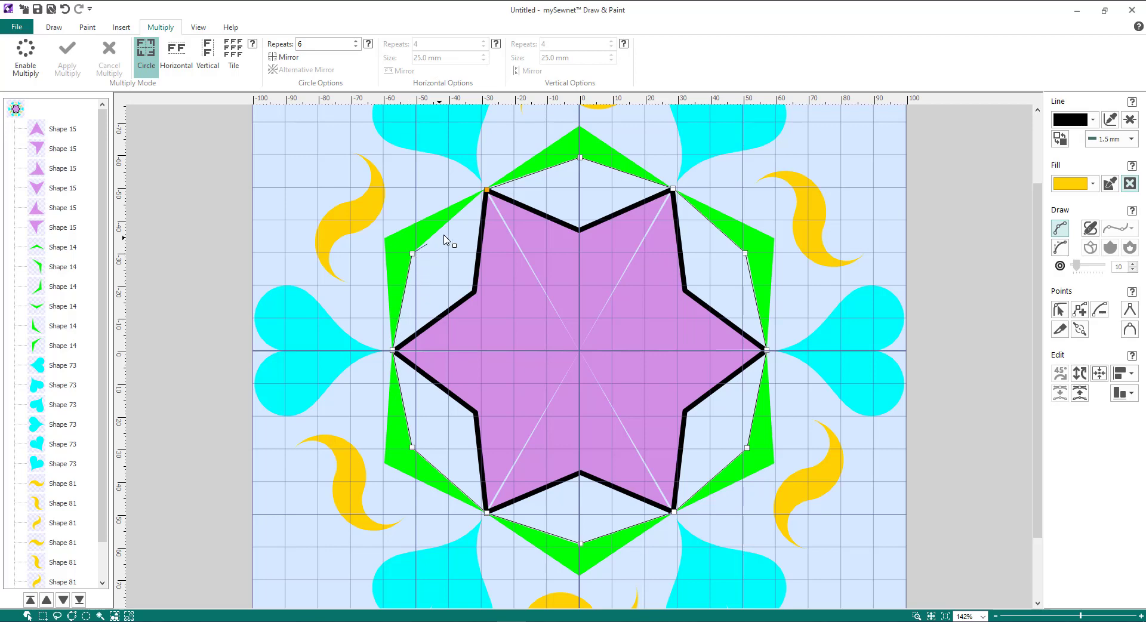
pyautogui.click(488, 192)
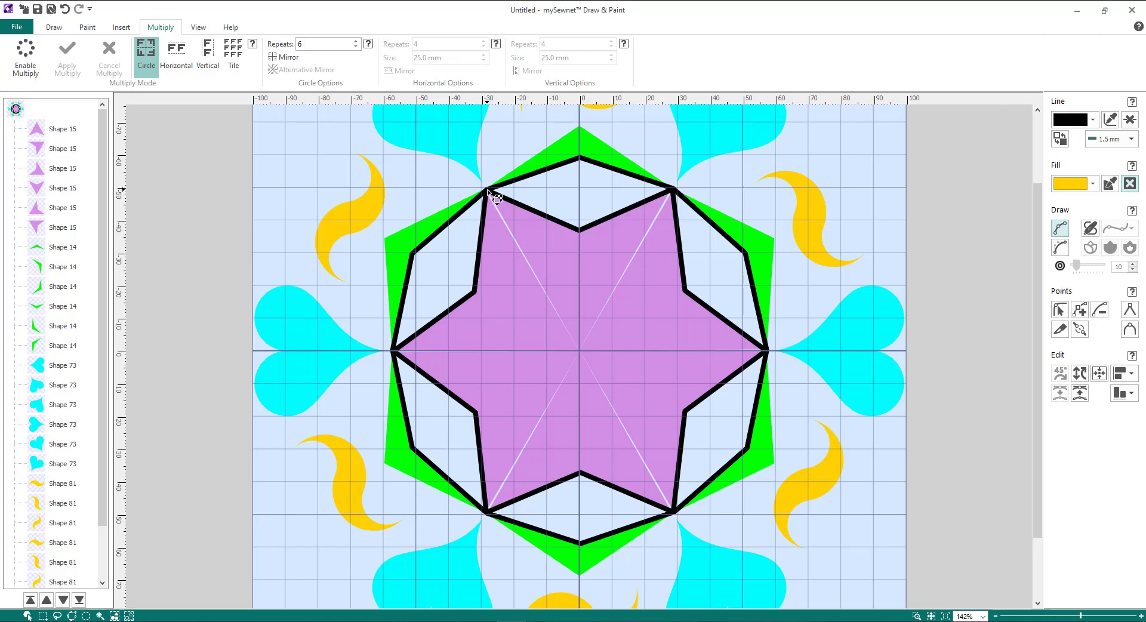
# Draw a closed straight-line outline along the outer edges of the six green chevrons, starting at the star's upper-left point, and finish point drawing
pyautogui.click(488, 191)
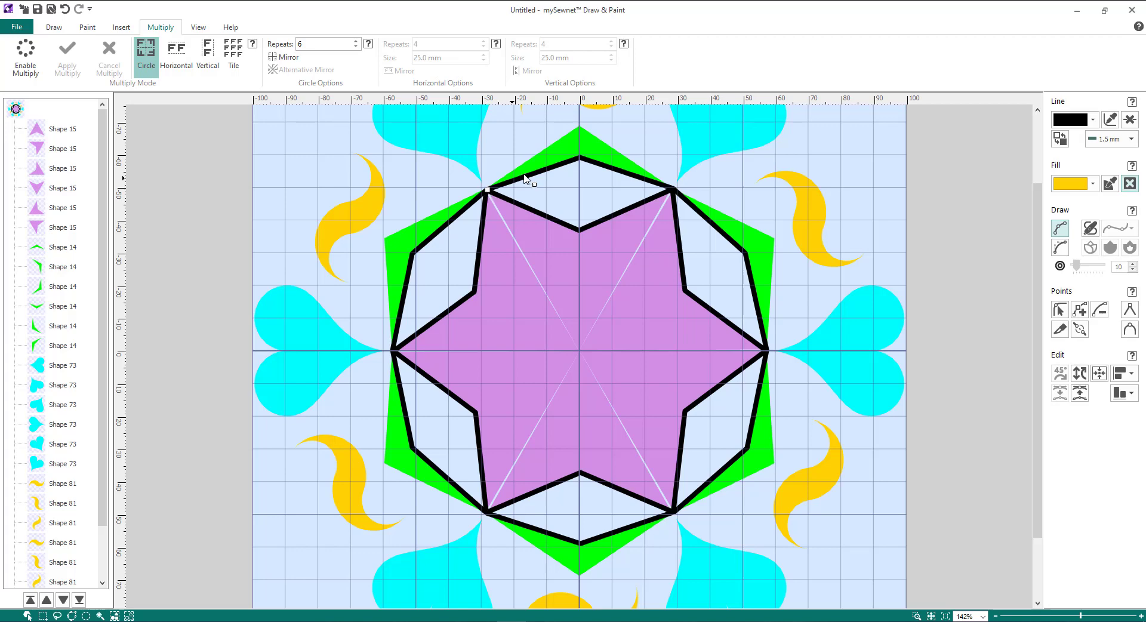
pyautogui.click(579, 127)
pyautogui.click(673, 187)
pyautogui.click(774, 238)
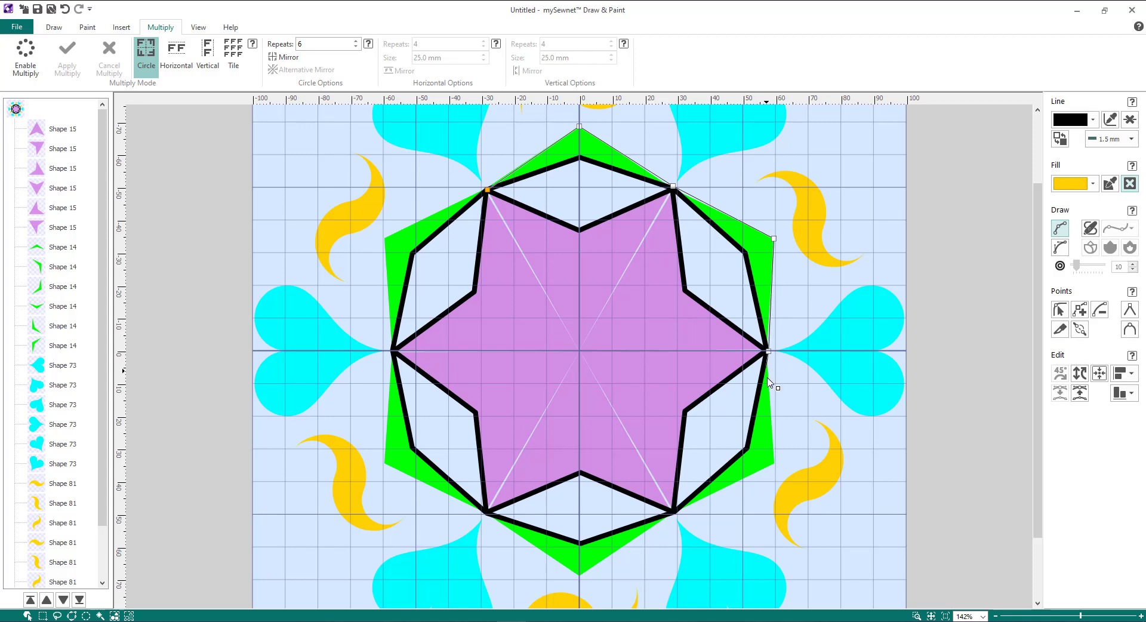
pyautogui.click(774, 464)
pyautogui.click(676, 511)
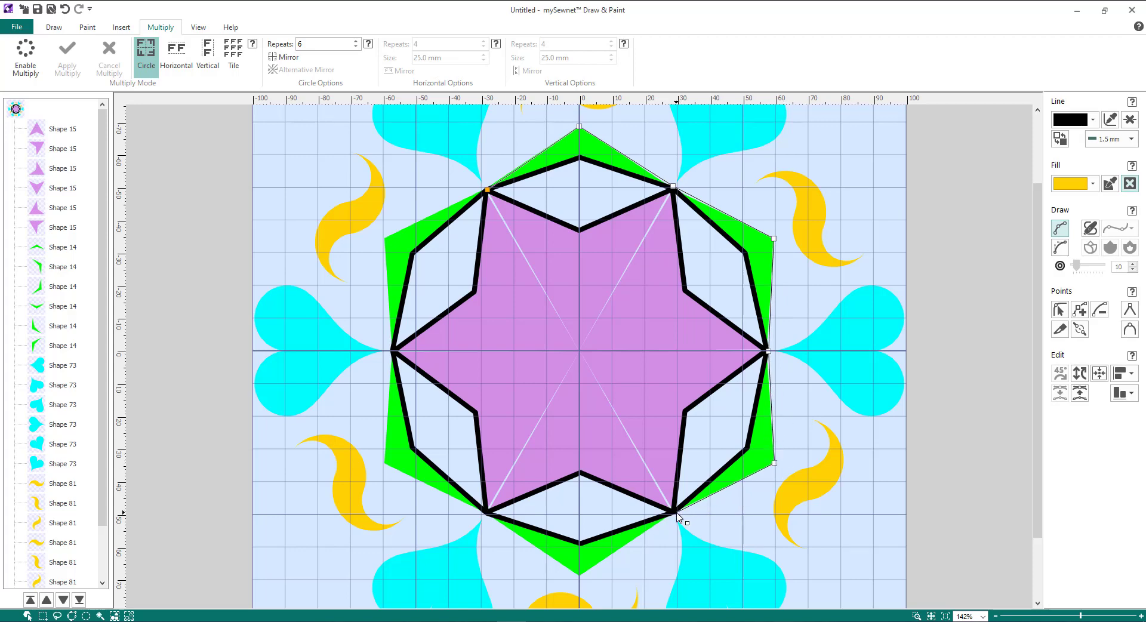
pyautogui.click(578, 576)
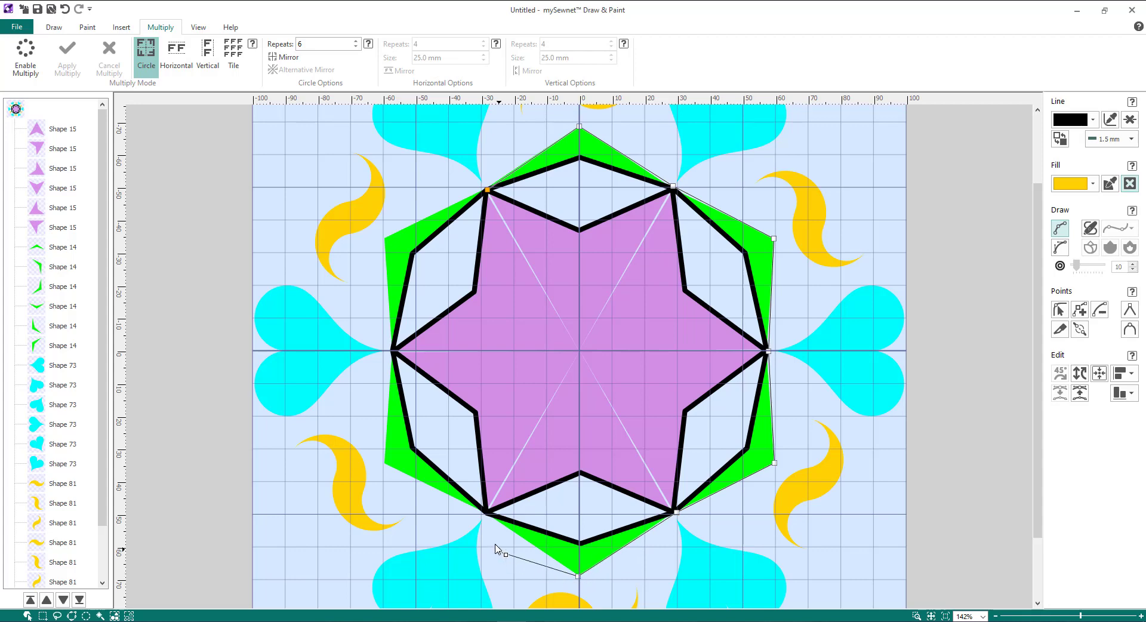
pyautogui.click(486, 512)
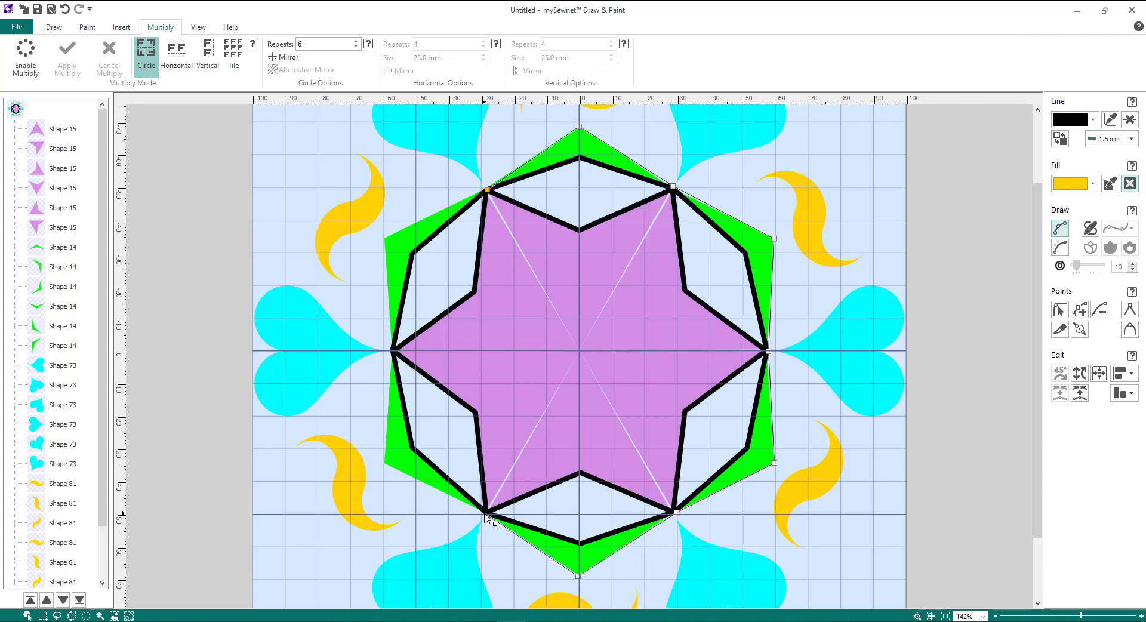
pyautogui.click(384, 463)
pyautogui.click(393, 351)
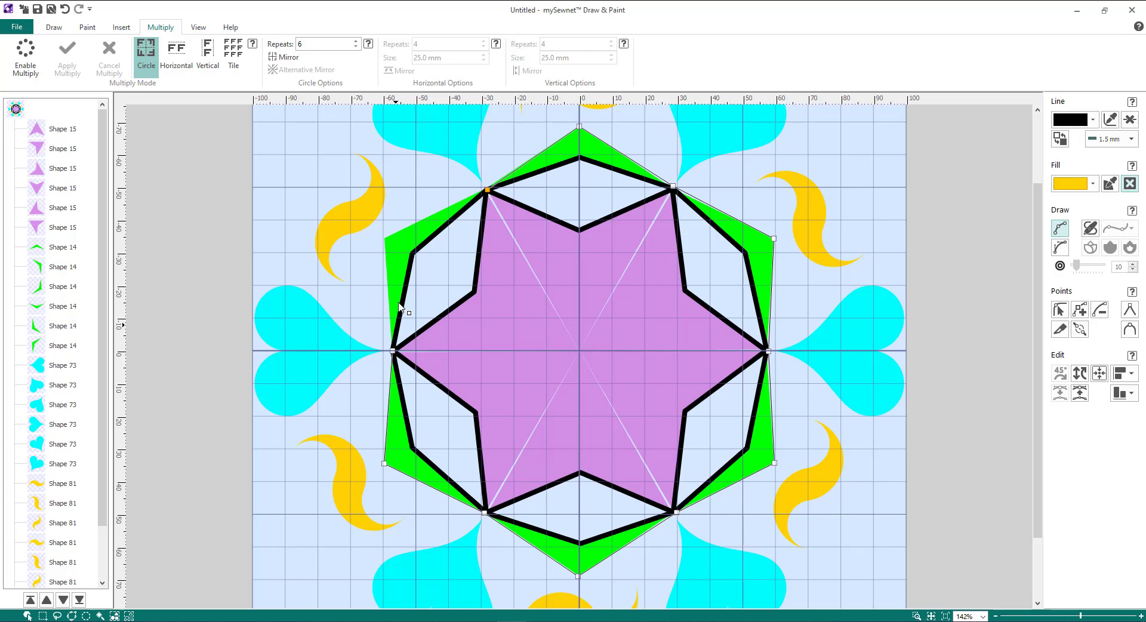
pyautogui.click(385, 239)
pyautogui.click(488, 190)
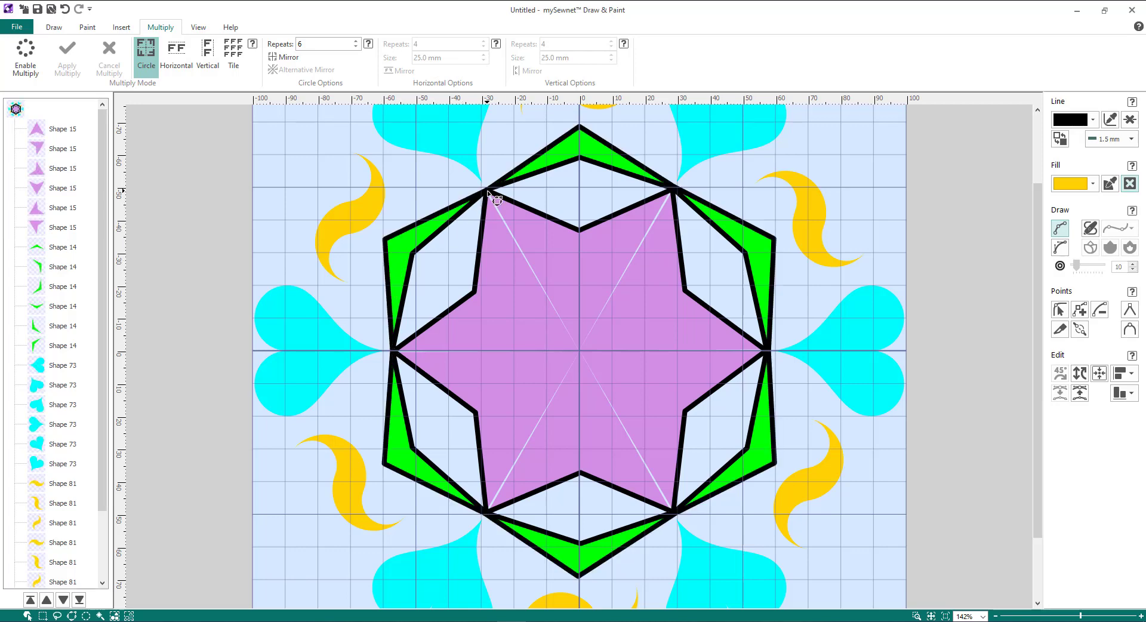
pyautogui.rightClick(572, 205)
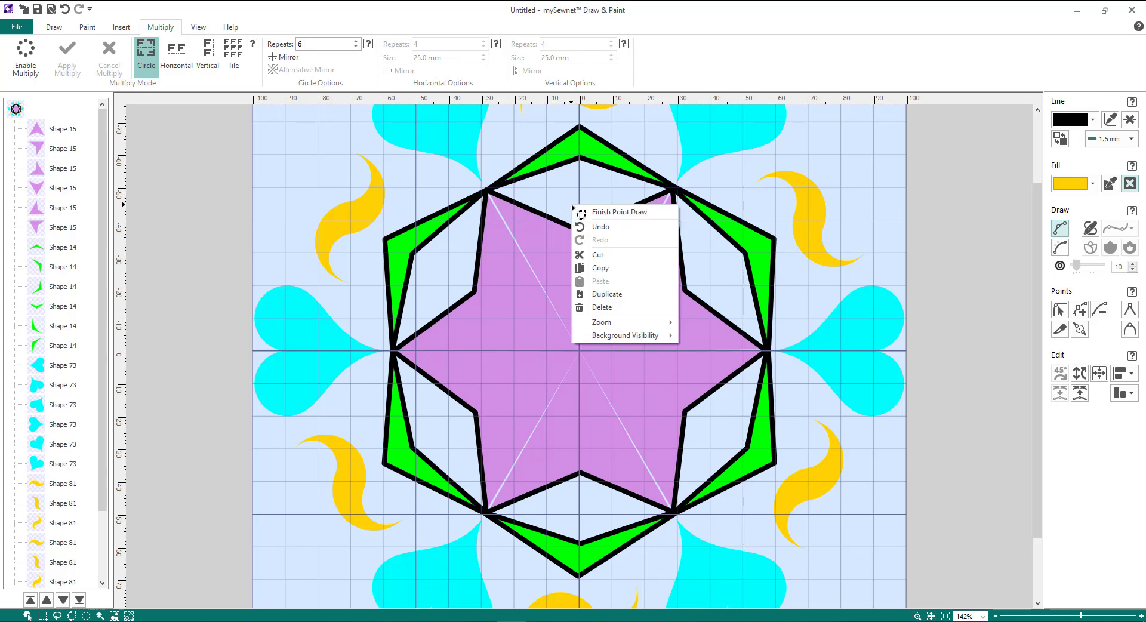
pyautogui.click(623, 213)
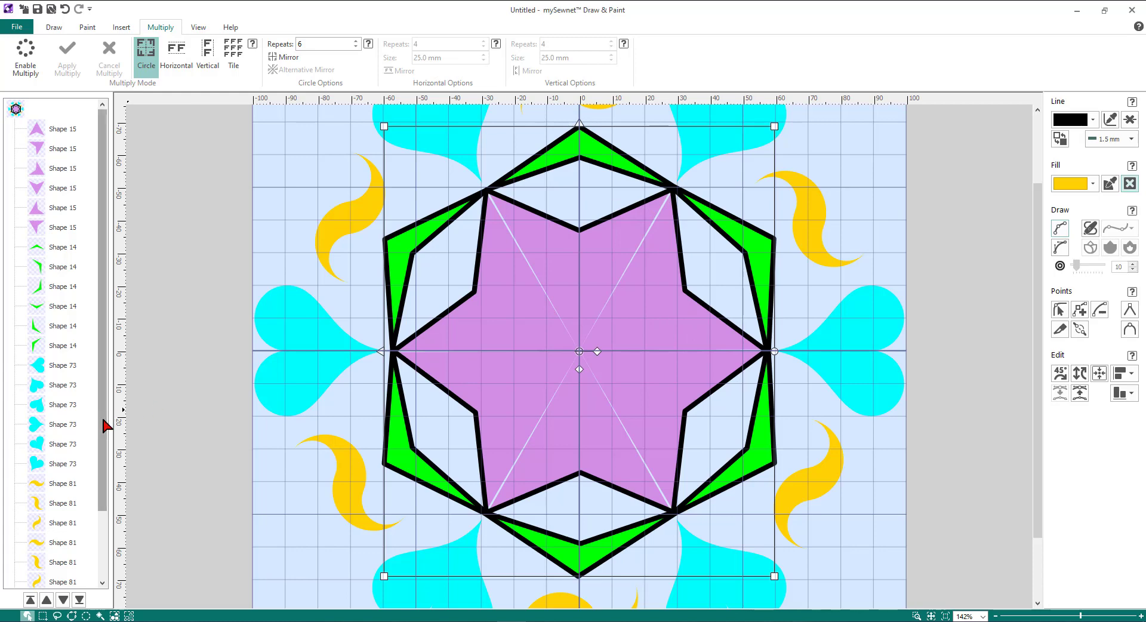
# Give all six cyan hearts a black outline 1.5 mm thick and deselect them
pyautogui.moveTo(102, 427); pyautogui.dragTo(82, 537)
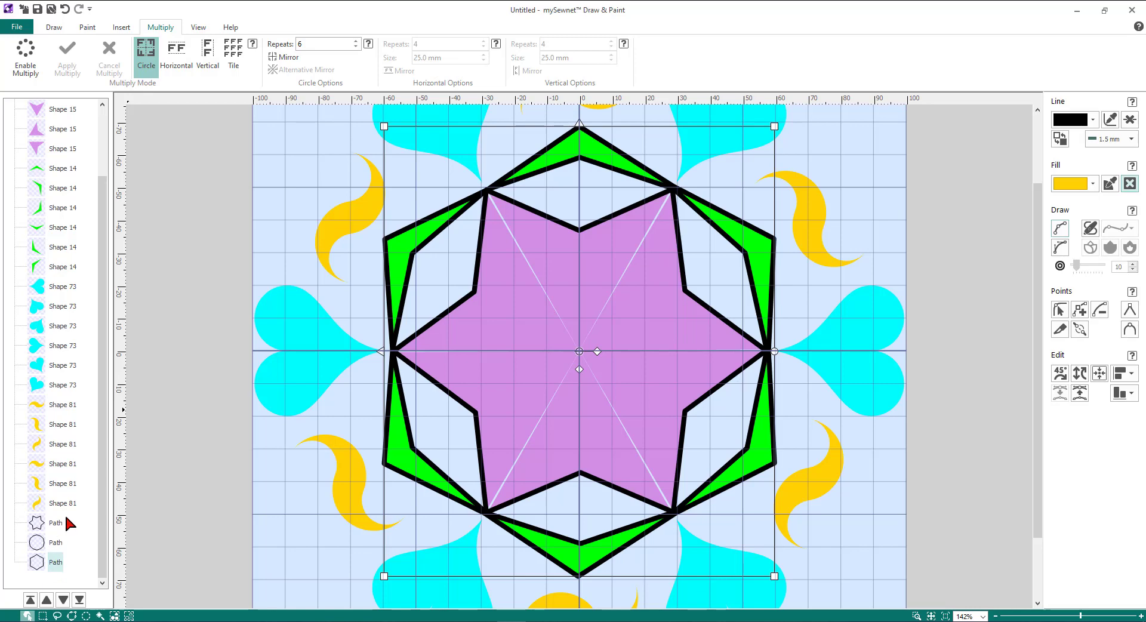
pyautogui.scroll(-2, 493, 443)
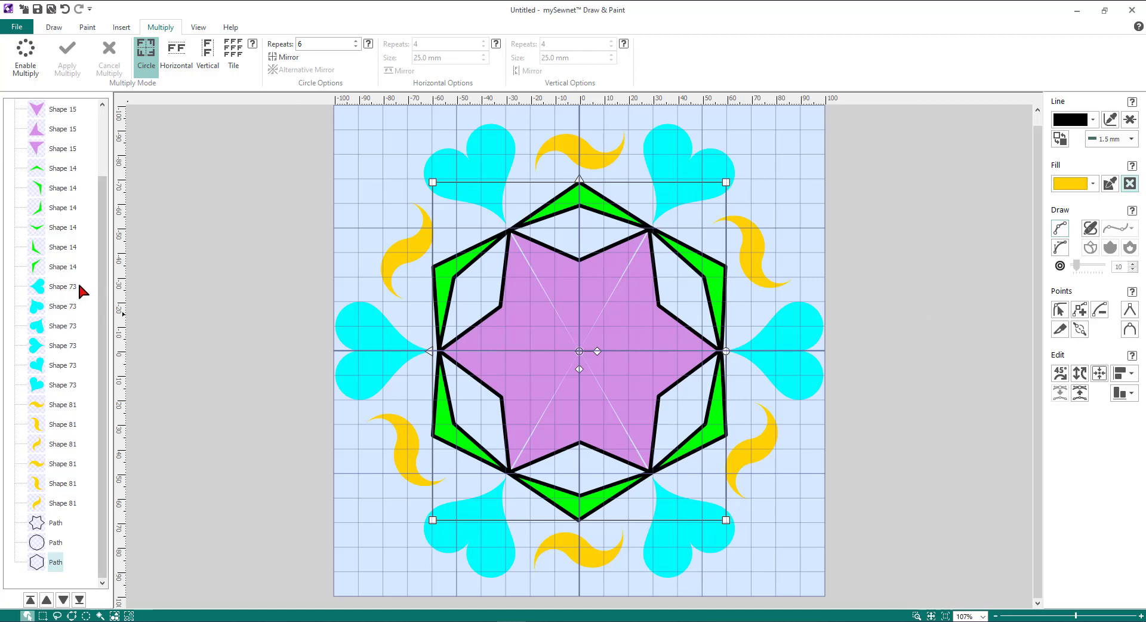
pyautogui.click(44, 290)
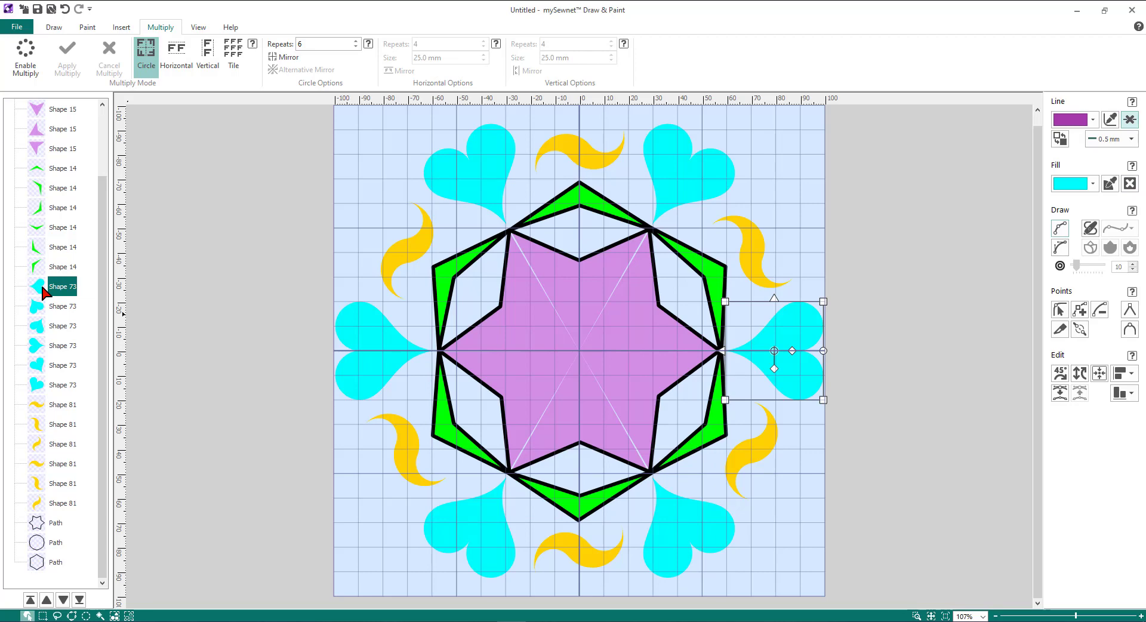
pyautogui.click(60, 386)
pyautogui.keyDown('shift'); pyautogui.click(61, 387); pyautogui.keyUp('shift')
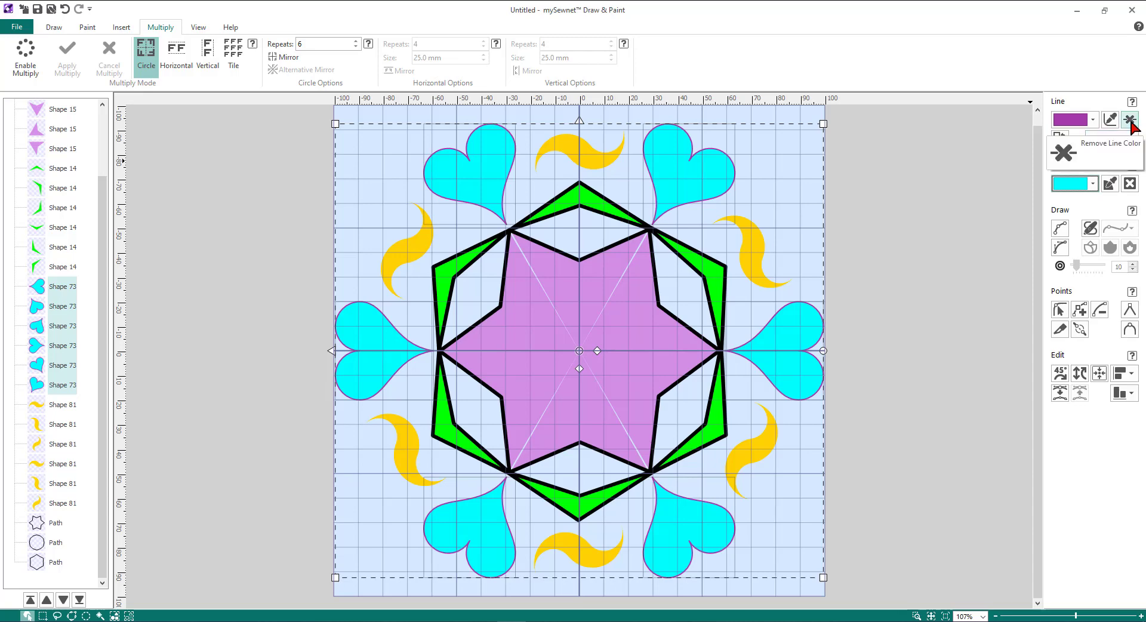
pyautogui.click(1092, 119)
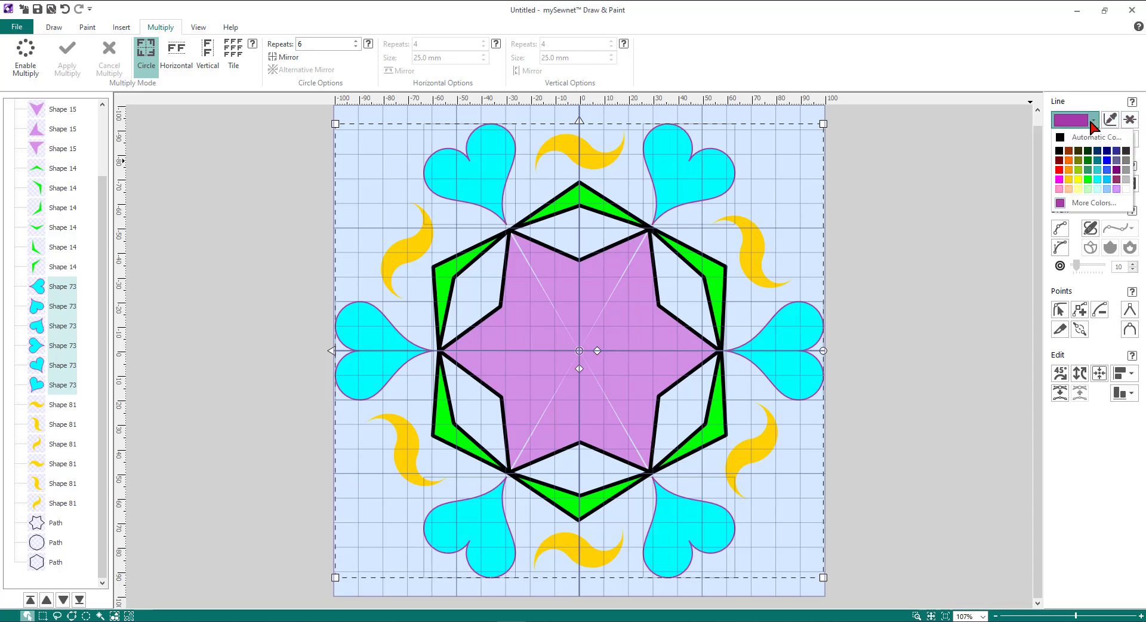
pyautogui.click(1060, 150)
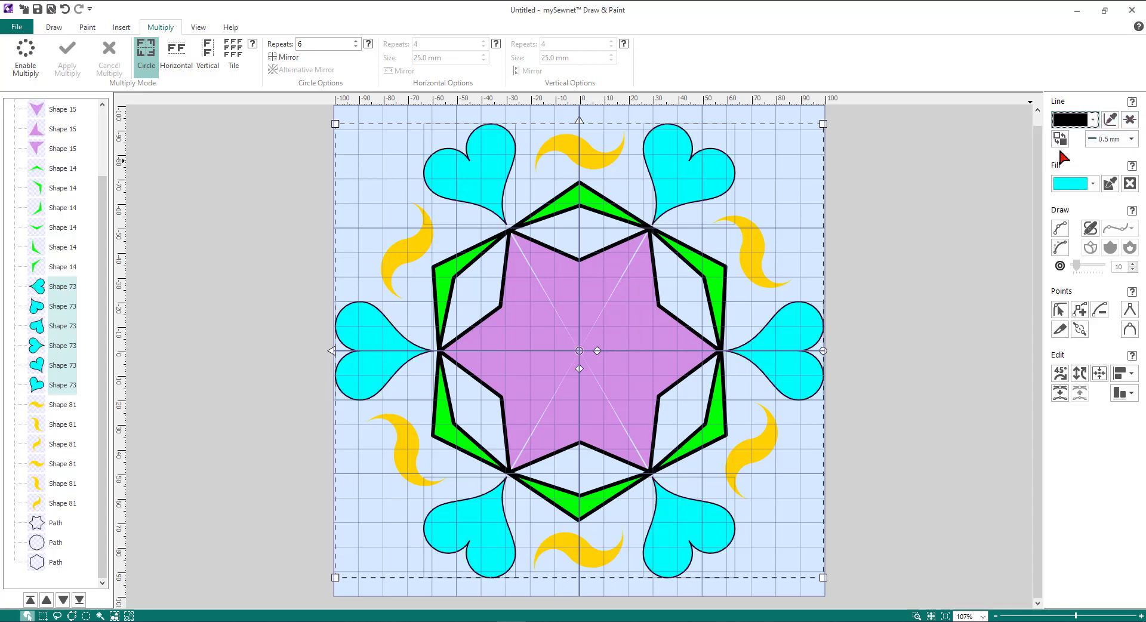
pyautogui.click(1130, 139)
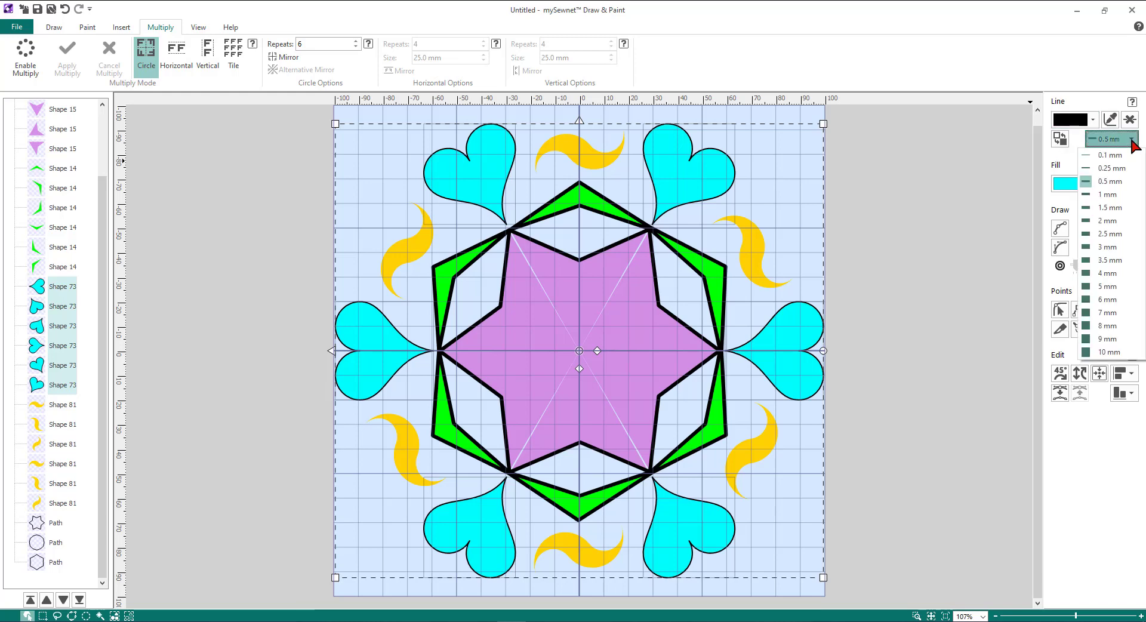
pyautogui.click(1112, 207)
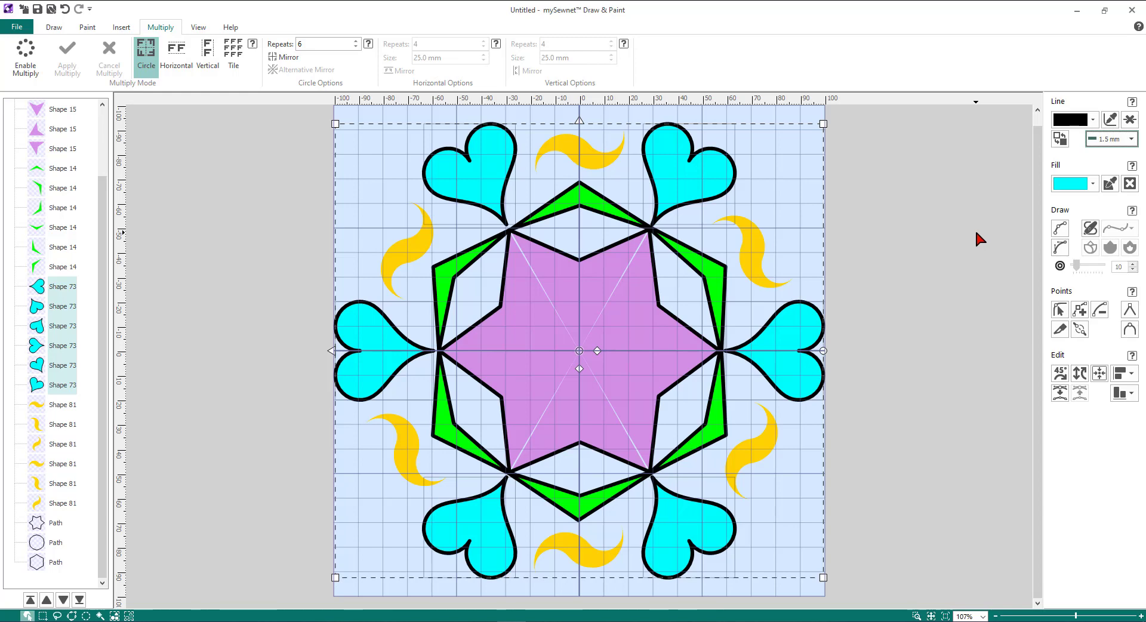
pyautogui.click(895, 239)
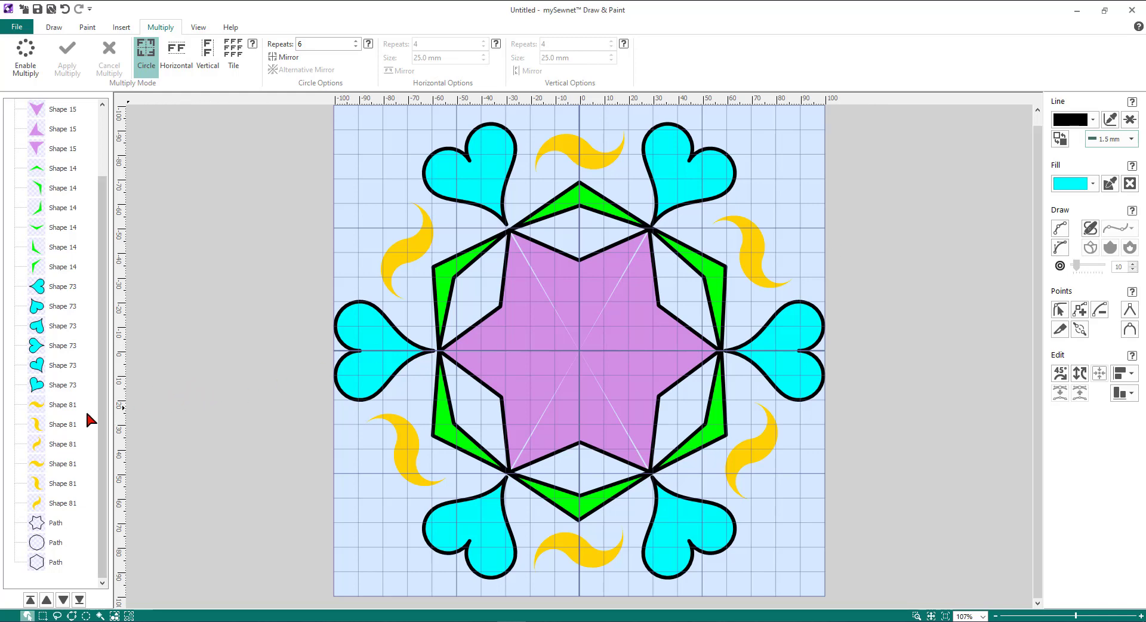
# Give all six yellow S-curves a black outline 1.5 mm thick
pyautogui.click(54, 408)
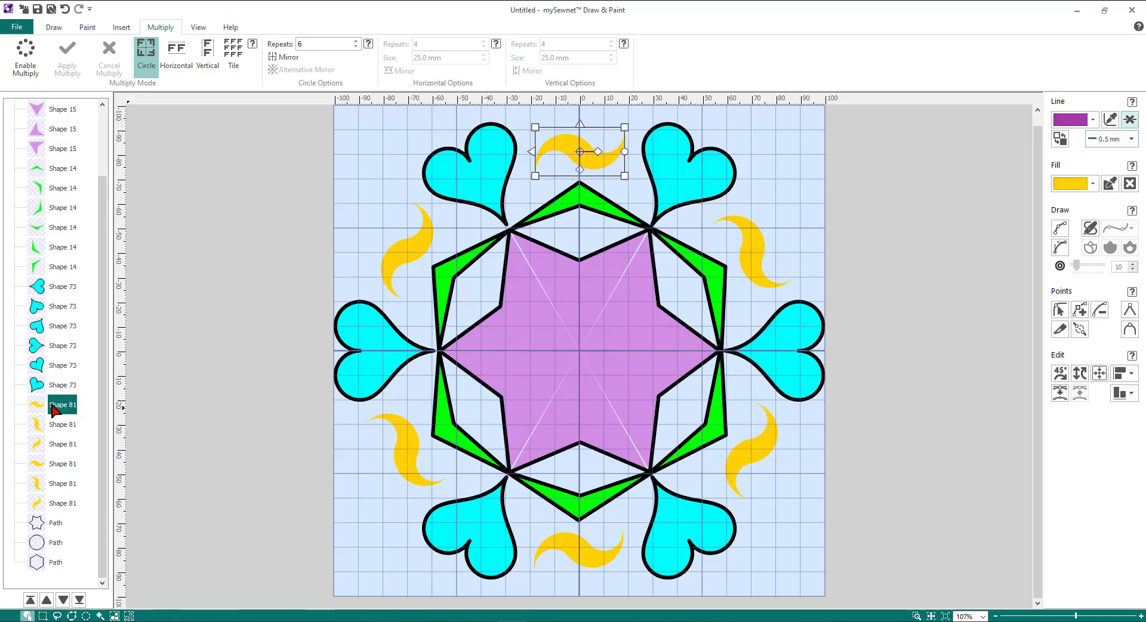
pyautogui.keyDown('shift'); pyautogui.click(59, 502); pyautogui.keyUp('shift')
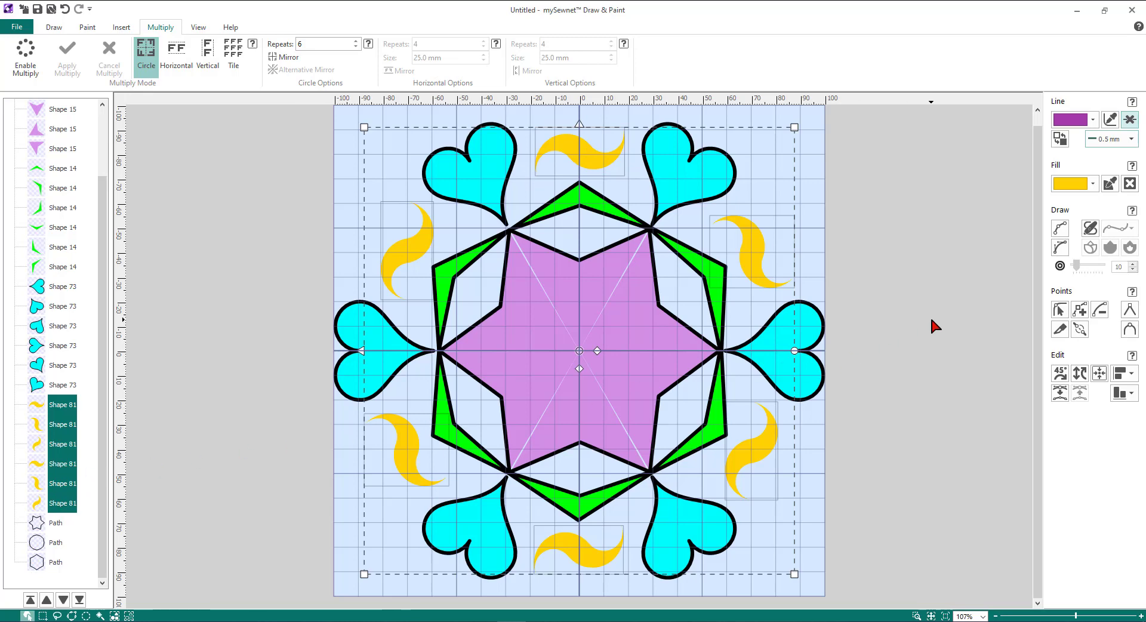
pyautogui.click(1095, 121)
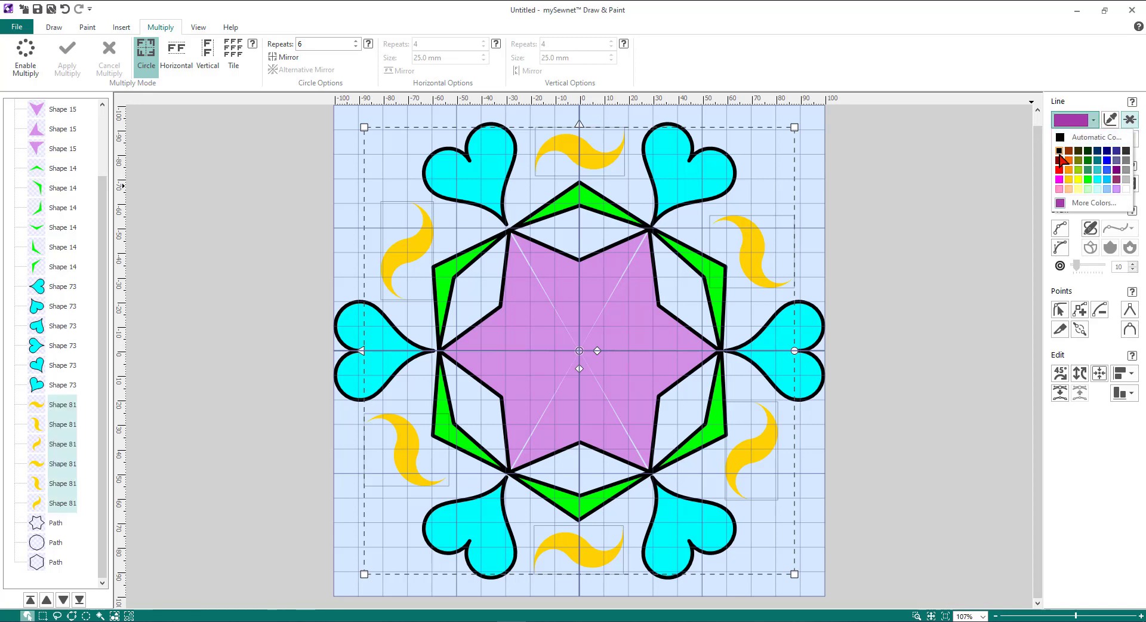
pyautogui.click(1059, 151)
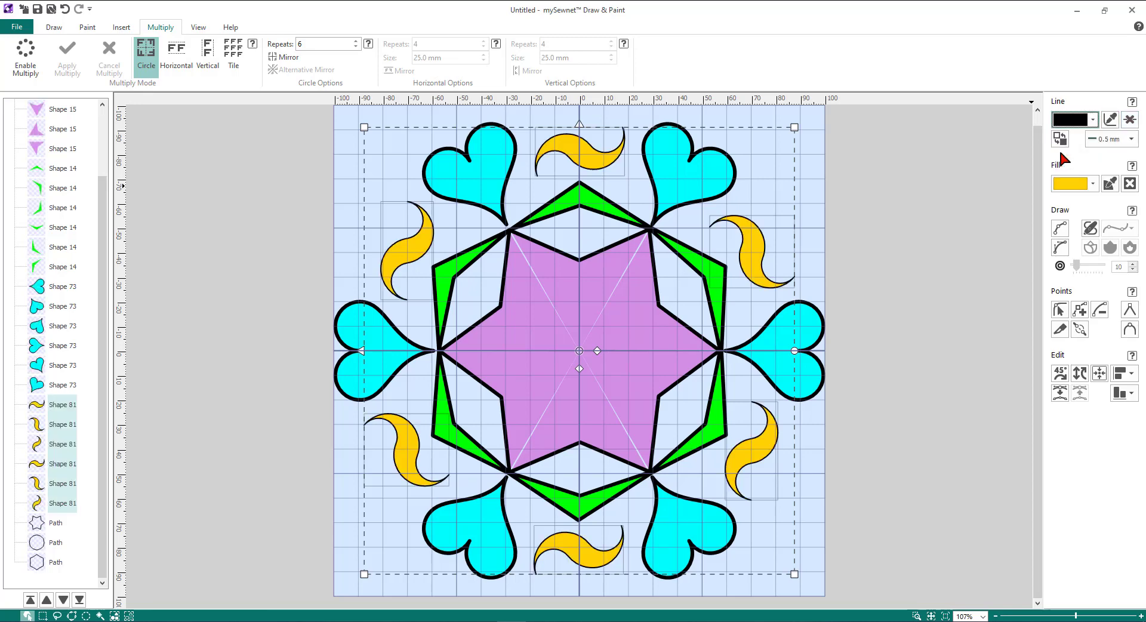
pyautogui.click(1130, 140)
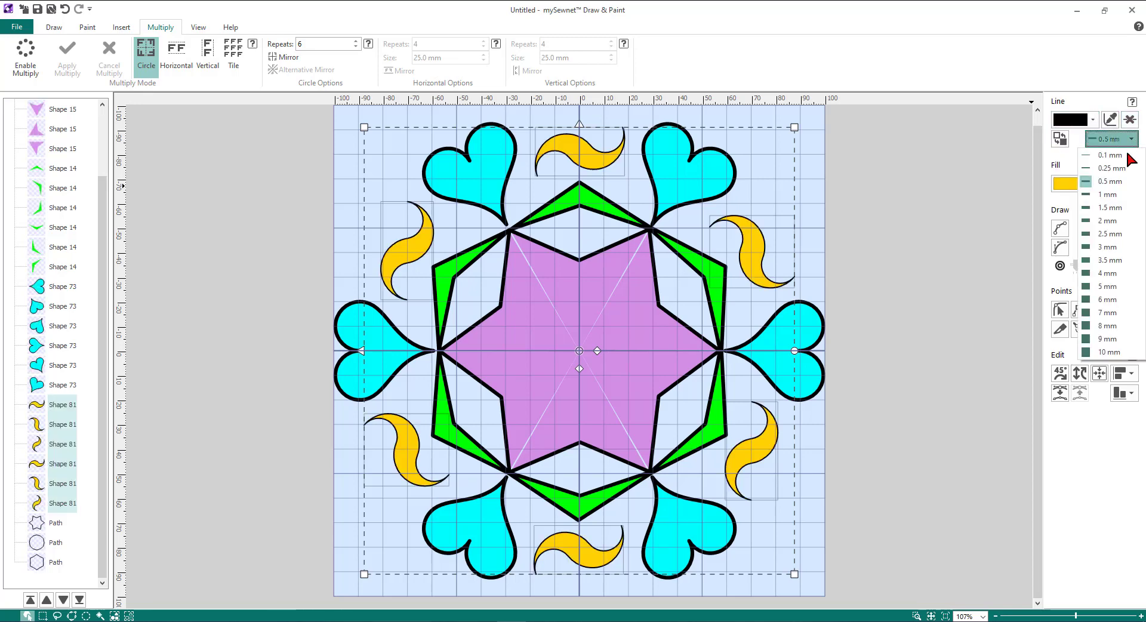
pyautogui.click(1107, 208)
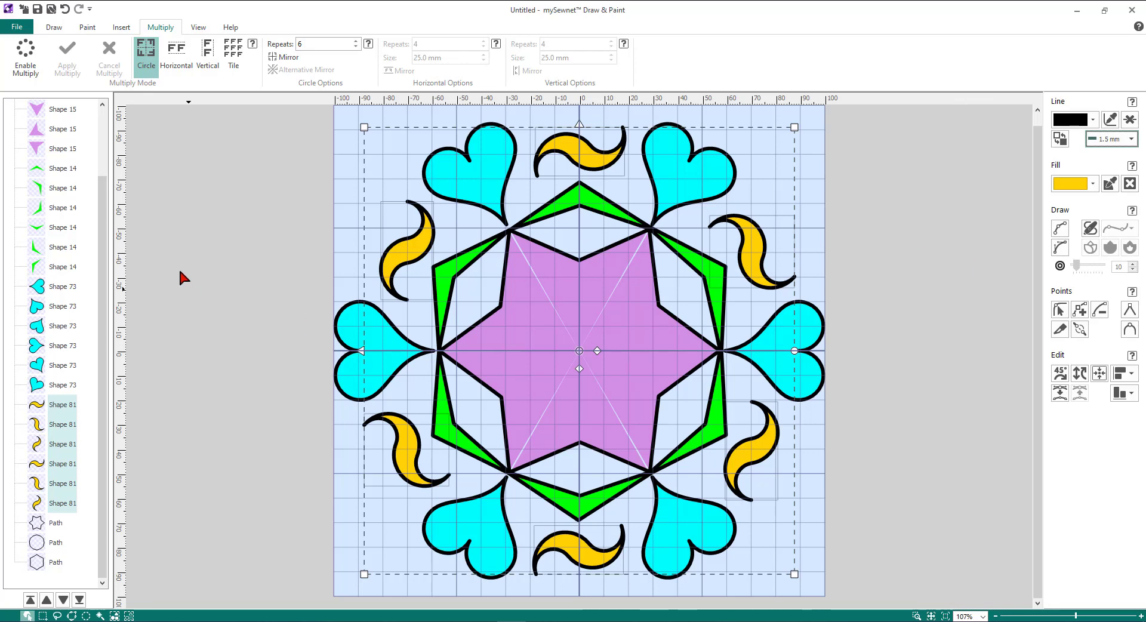
pyautogui.click(37, 9)
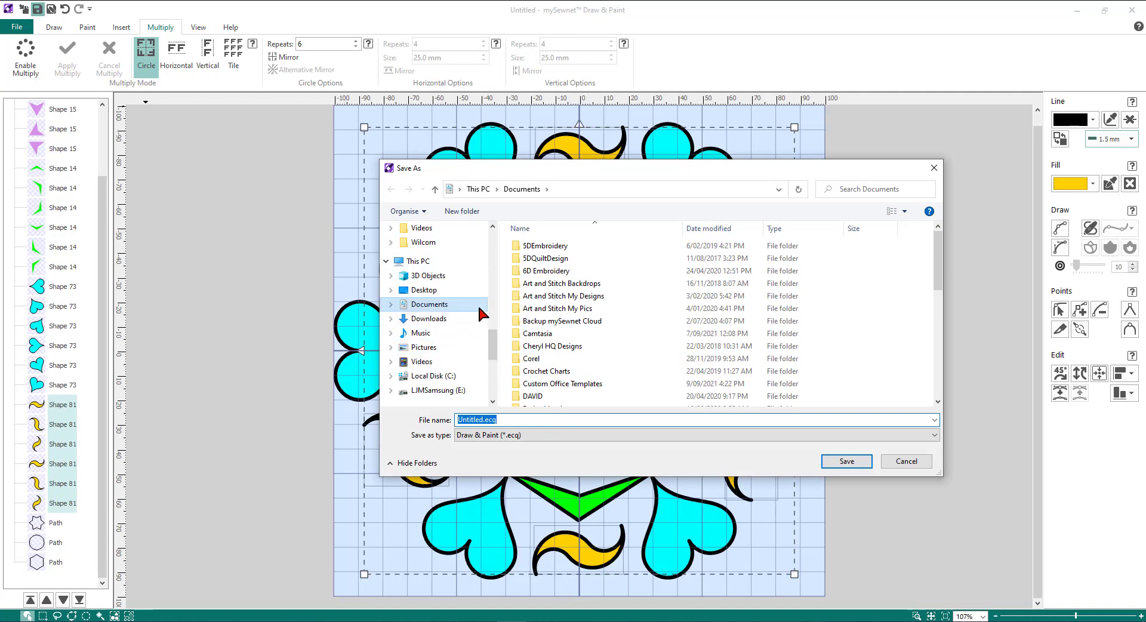
pyautogui.scroll(-1, 564, 329)
pyautogui.scroll(-4, 564, 330)
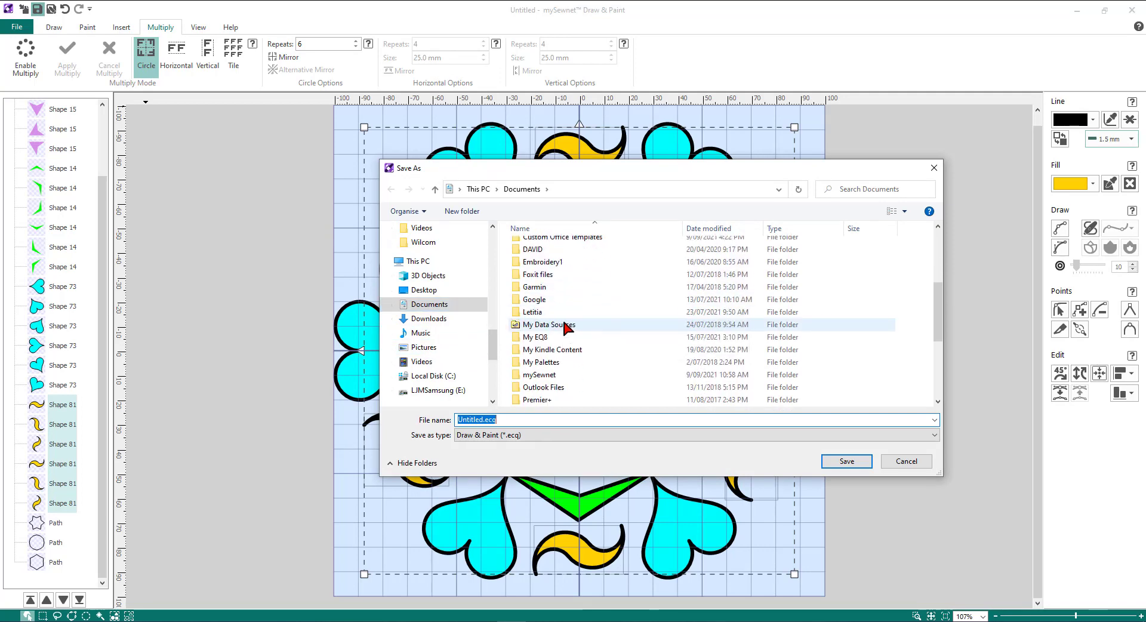
pyautogui.doubleClick(540, 337)
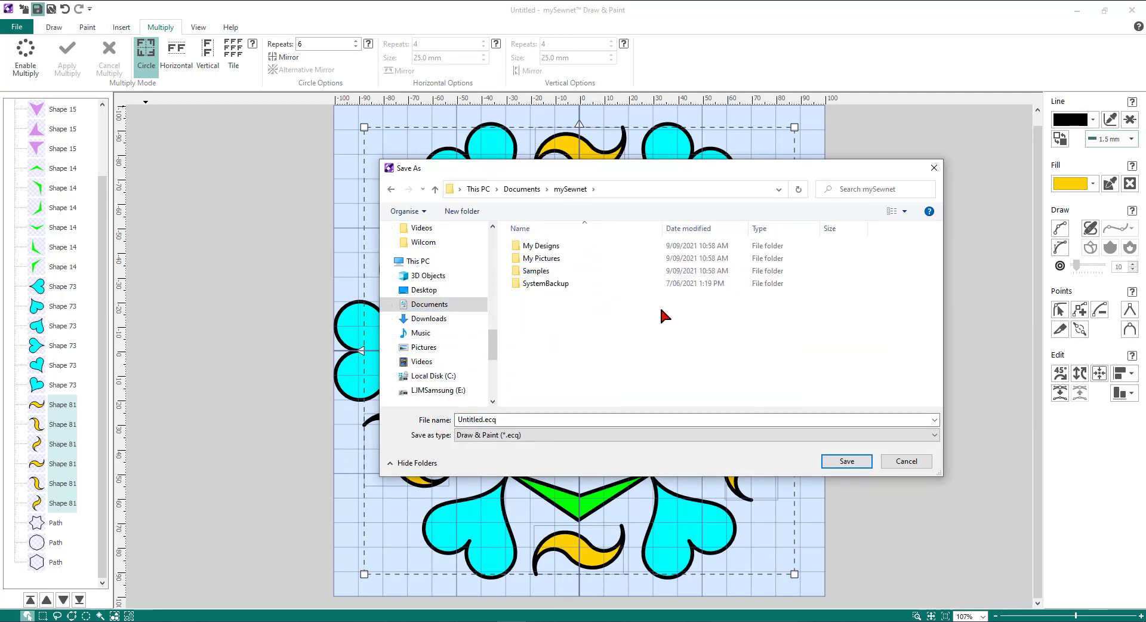
pyautogui.click(551, 260)
pyautogui.doubleClick(550, 261)
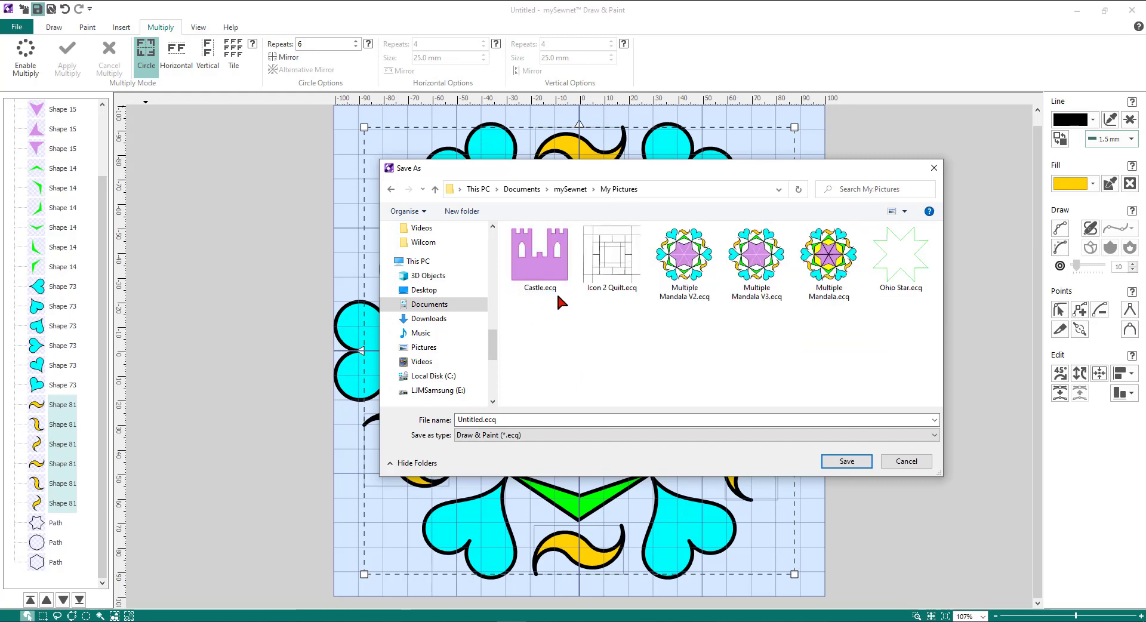
pyautogui.click(764, 274)
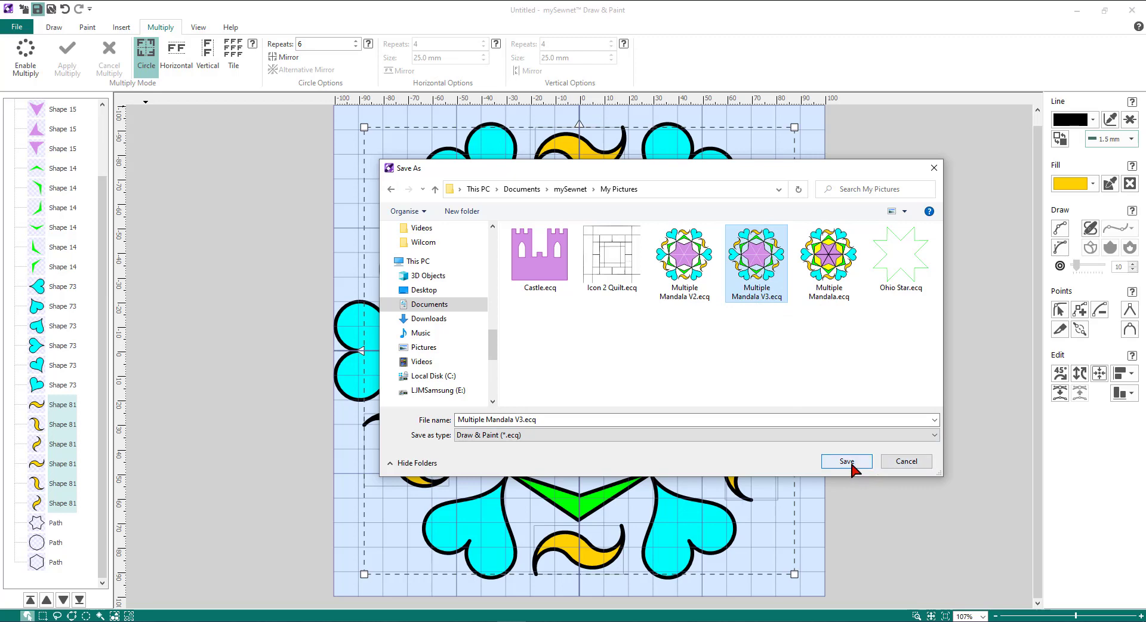
pyautogui.click(901, 463)
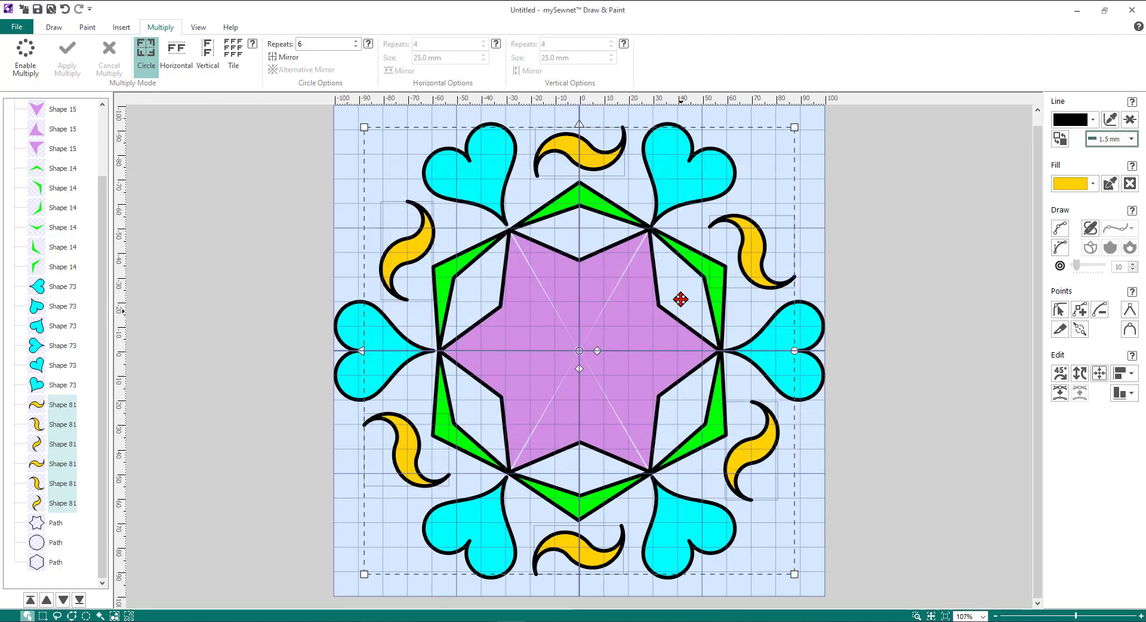